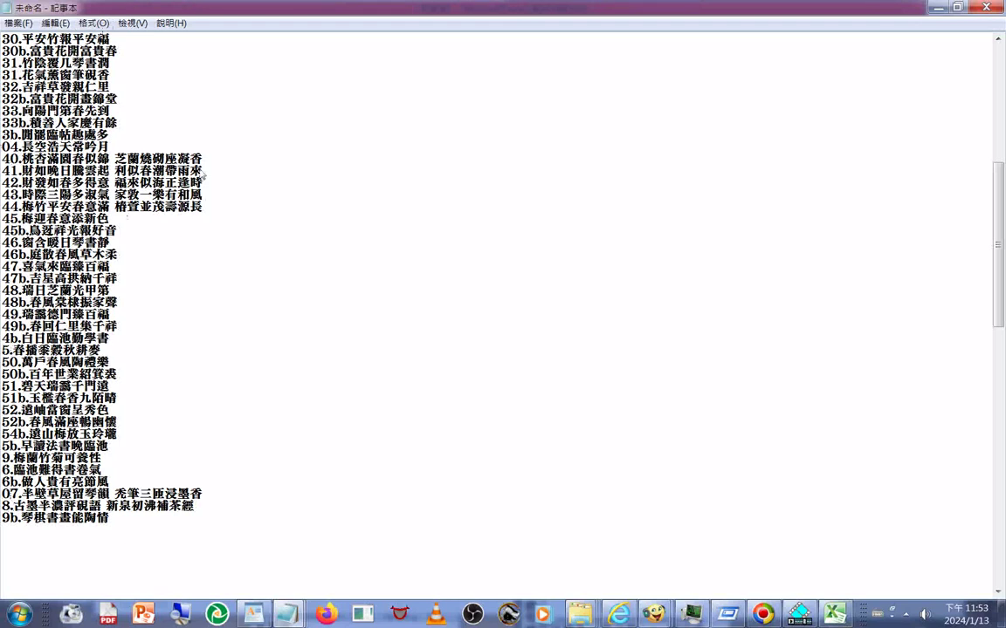
# Add a leading 0 to the numbers of the lines "5.春播黍穀秋耕麥" and "6.臨池難得書卷氣"
pyautogui.write('0')
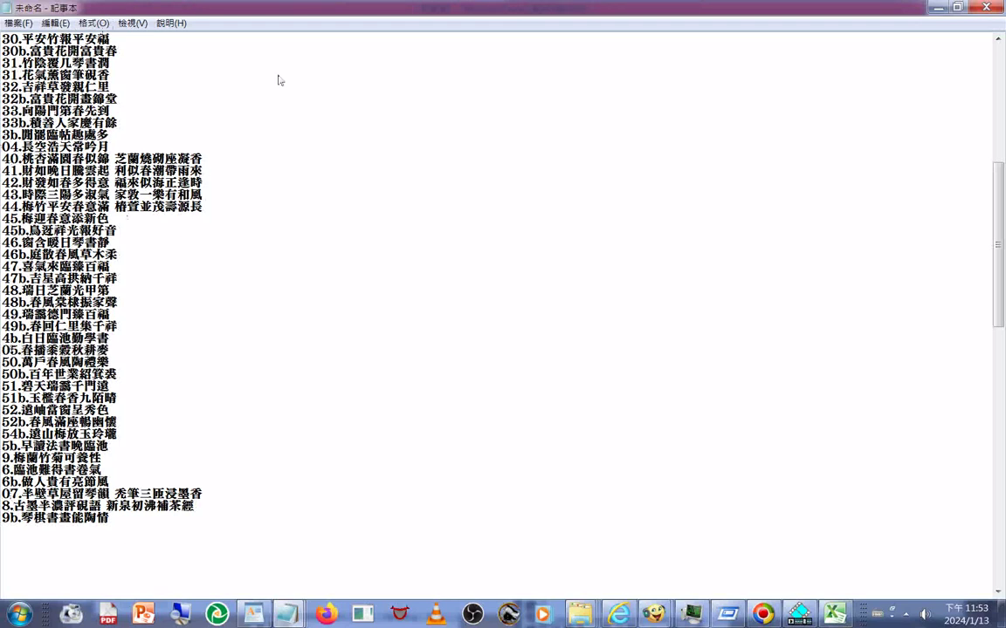
pyautogui.press('Down')
pyautogui.press('Down')
pyautogui.press('Down')
pyautogui.press('Down')
pyautogui.press('Down')
pyautogui.press('Down')
pyautogui.press('Down')
pyautogui.press('Down')
pyautogui.press('Down')
pyautogui.press('Down')
pyautogui.press('Home')
pyautogui.write('0')
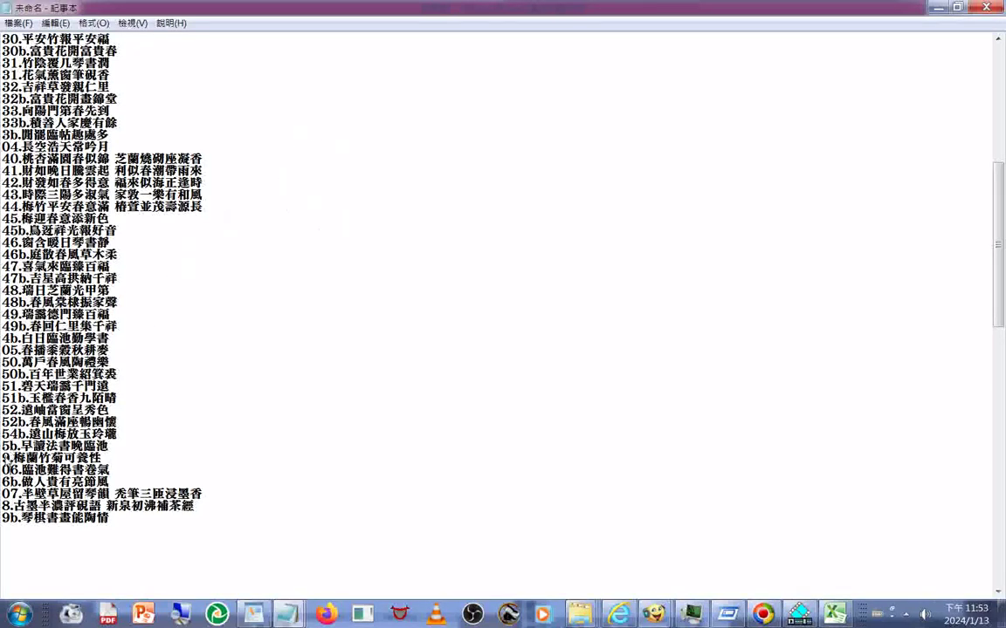
# Add a leading 0 to the numbers of the lines "9.梅蘭竹菊可養性" and "8.古墨半濃評硯語"
pyautogui.click(5, 457)
pyautogui.write('0')
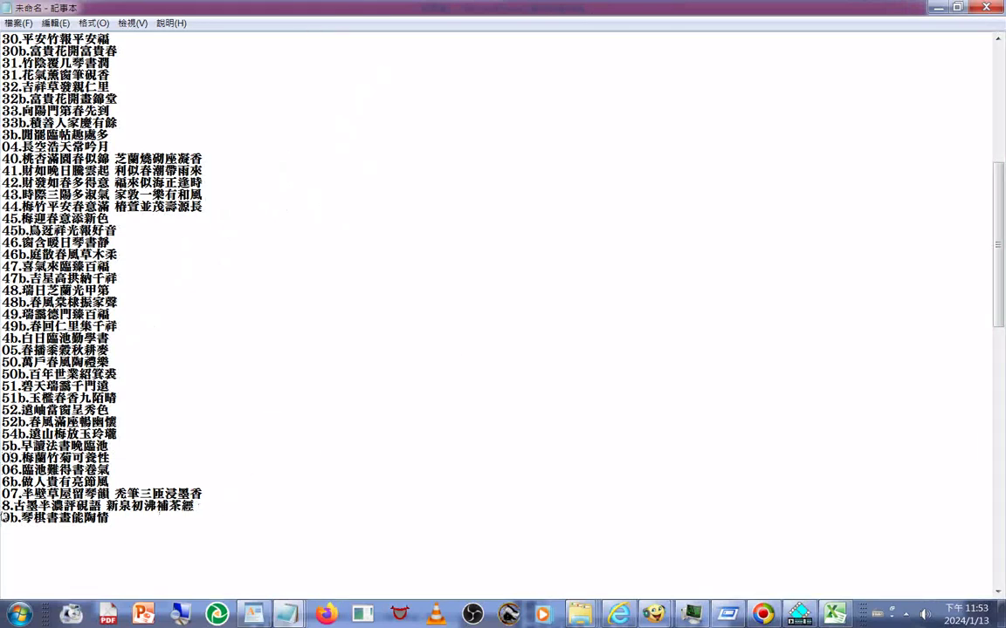
pyautogui.click(4, 507)
pyautogui.write('0')
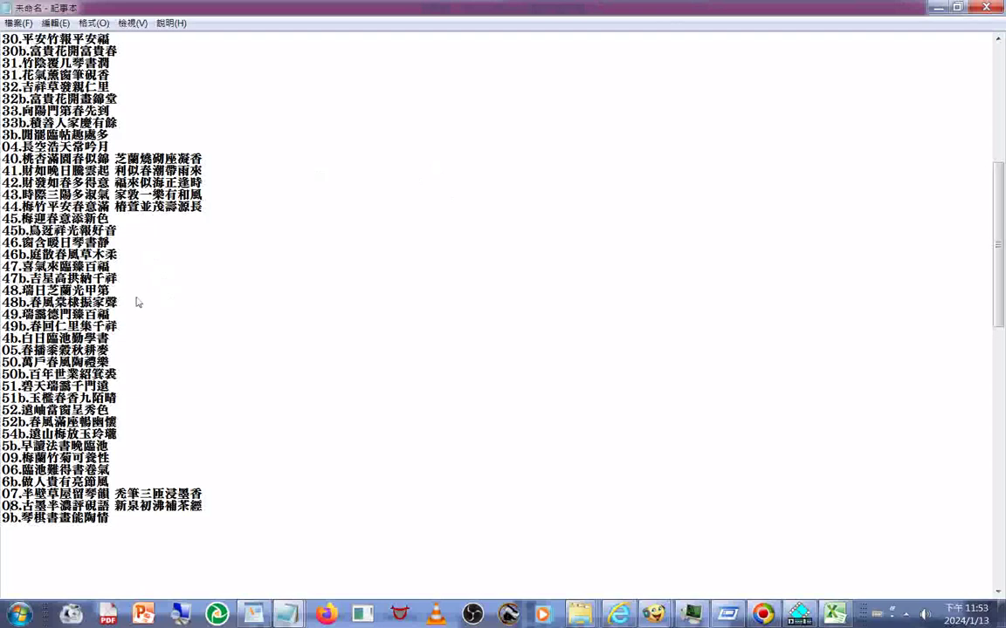
pyautogui.scroll(11, 136, 302)
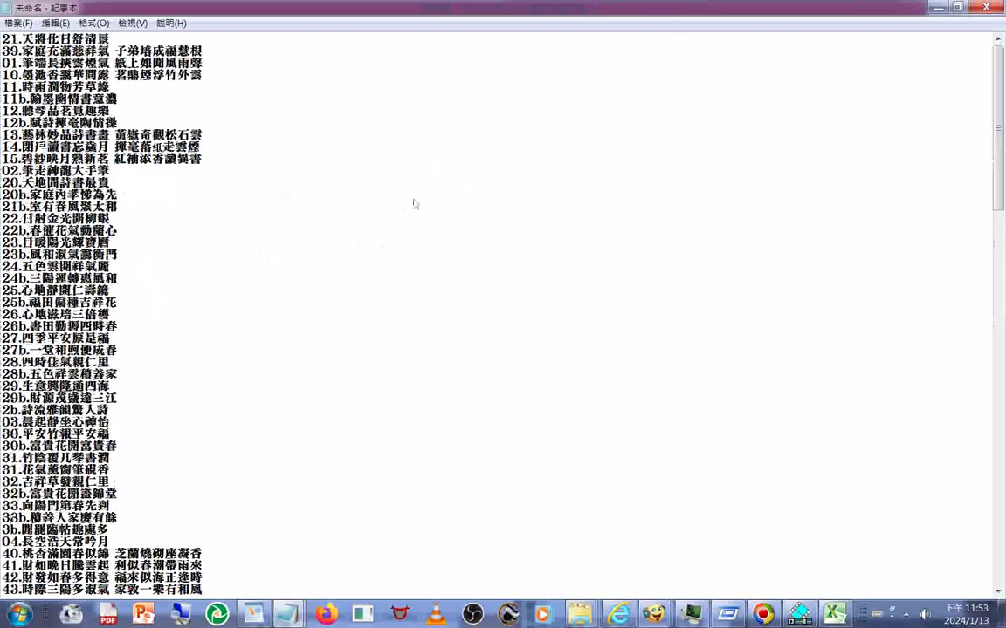
pyautogui.scroll(-15, 310, 290)
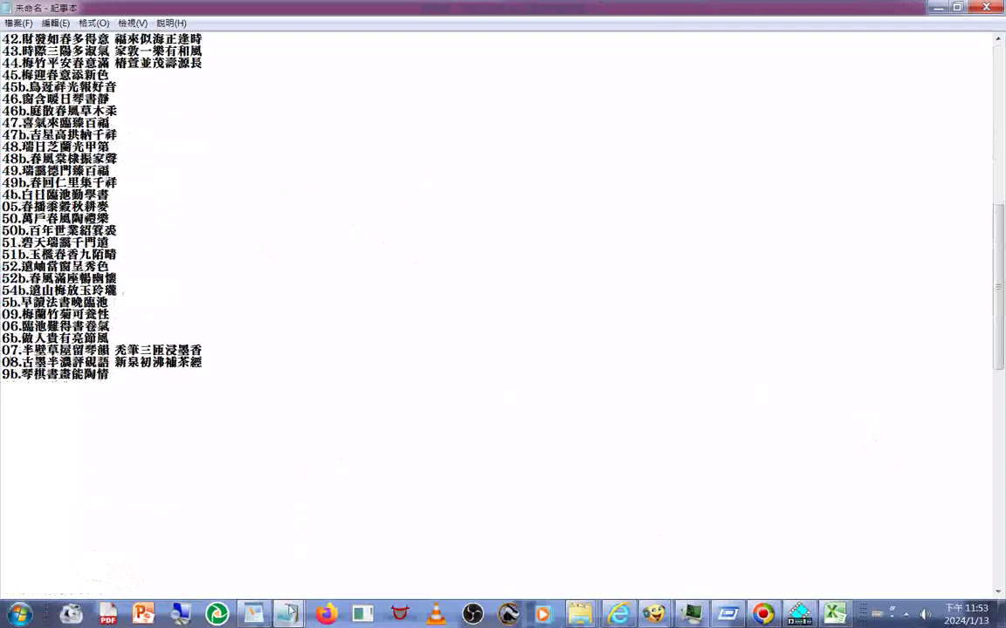
# Switch to the Excel workbook and undo the recent edits until the deleted multi-column couplets in rows 144 to 150 are restored
pyautogui.click(288, 614)
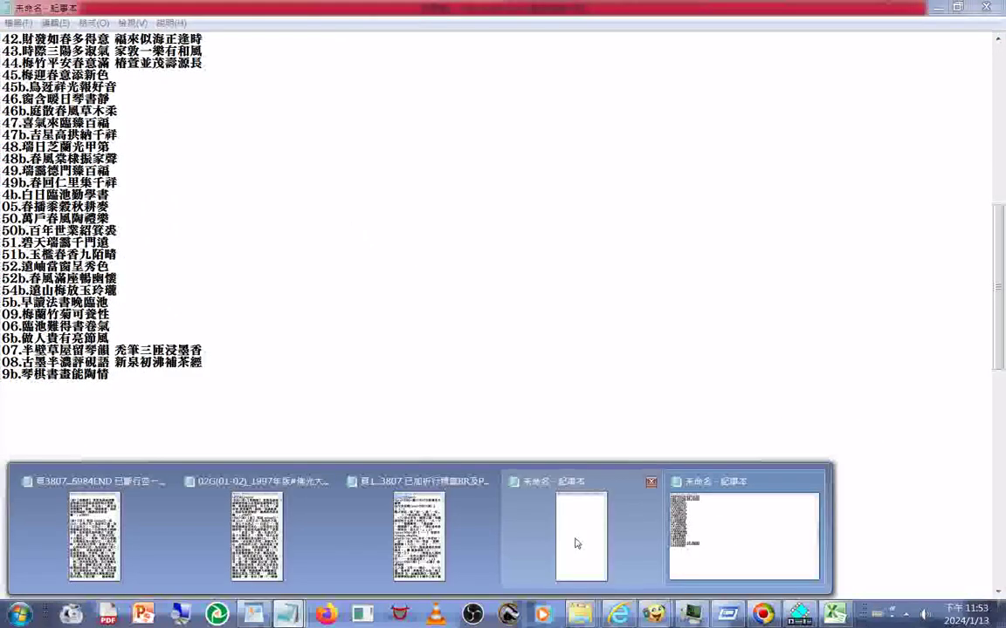
pyautogui.moveTo(576, 544)
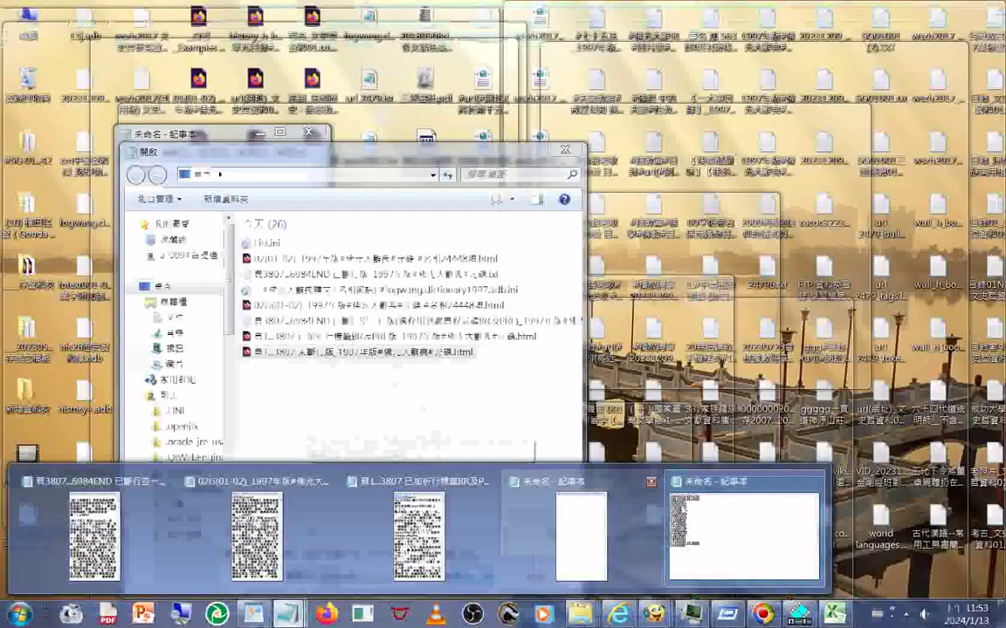
pyautogui.moveTo(724, 567)
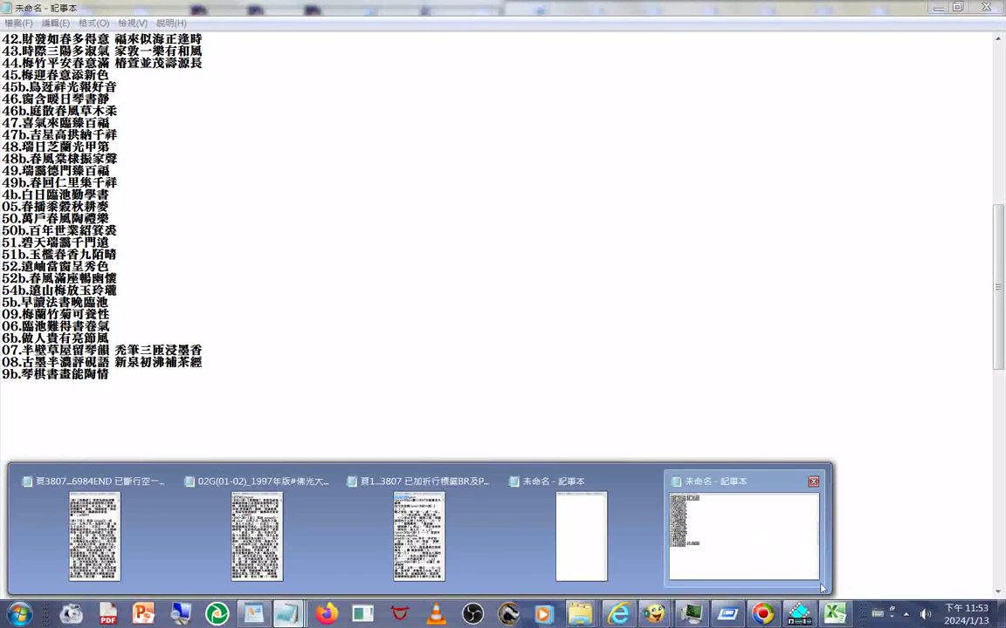
pyautogui.click(834, 614)
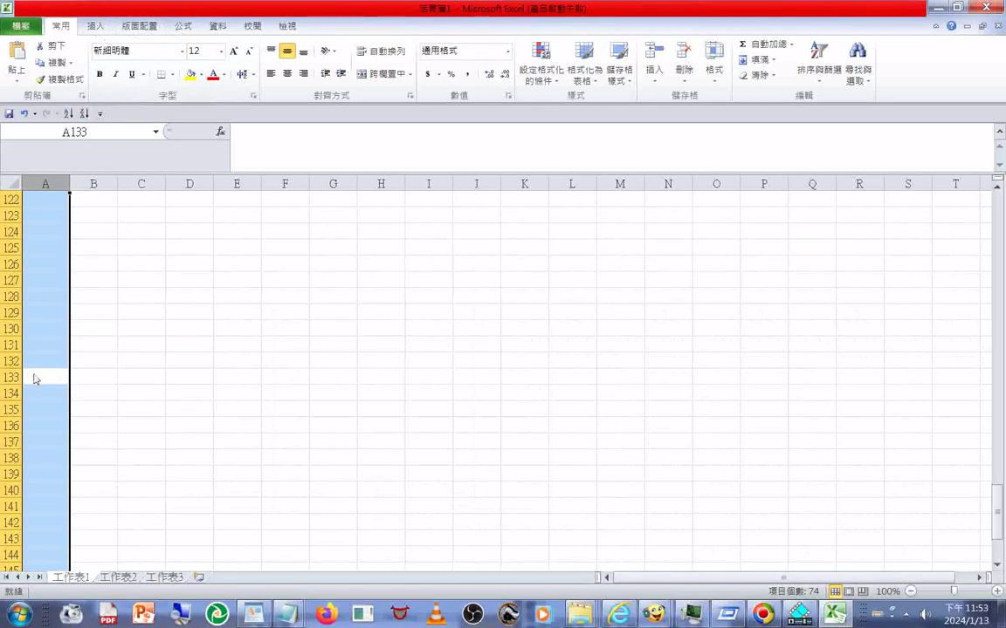
pyautogui.scroll(-4, 51, 407)
pyautogui.scroll(-3, 50, 407)
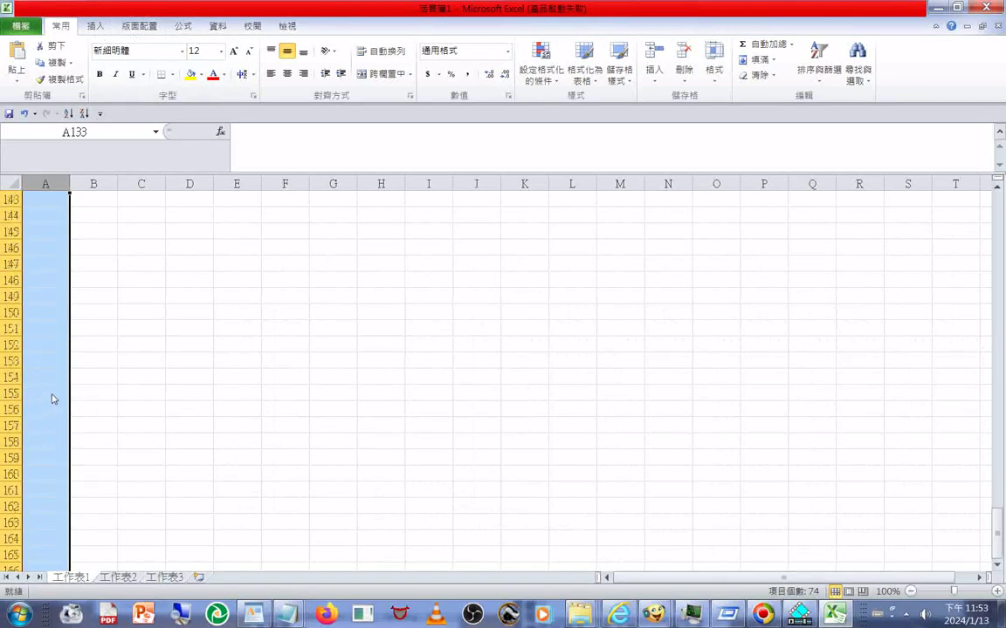
pyautogui.click(25, 113)
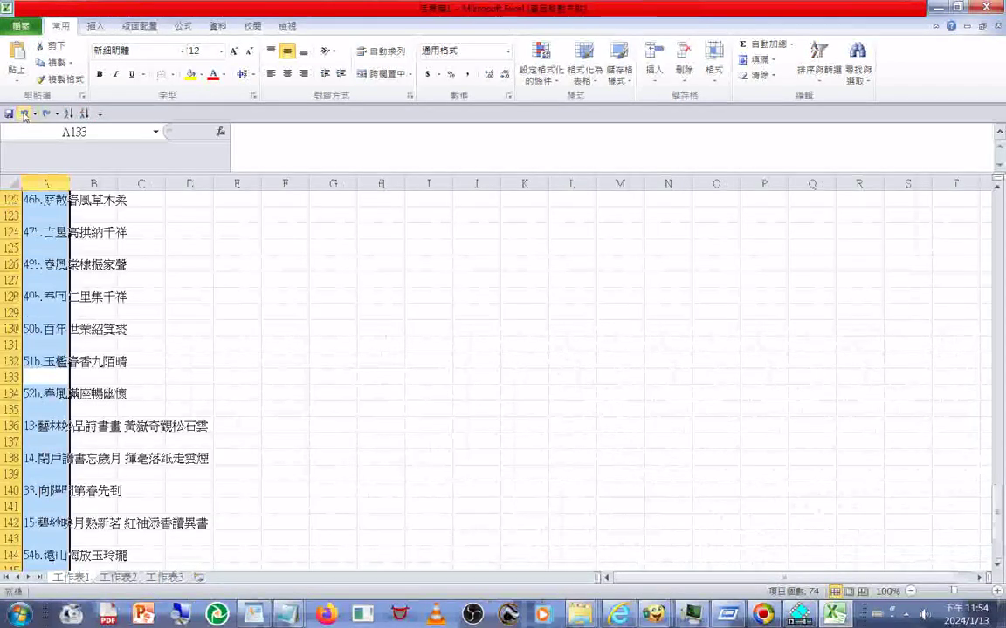
pyautogui.click(24, 114)
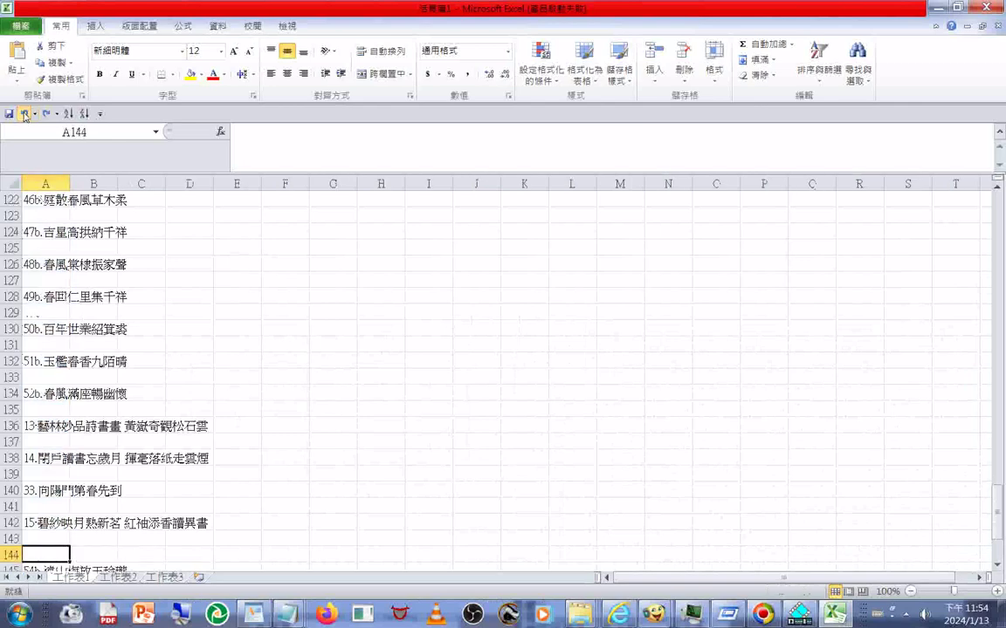
pyautogui.scroll(-4, 101, 361)
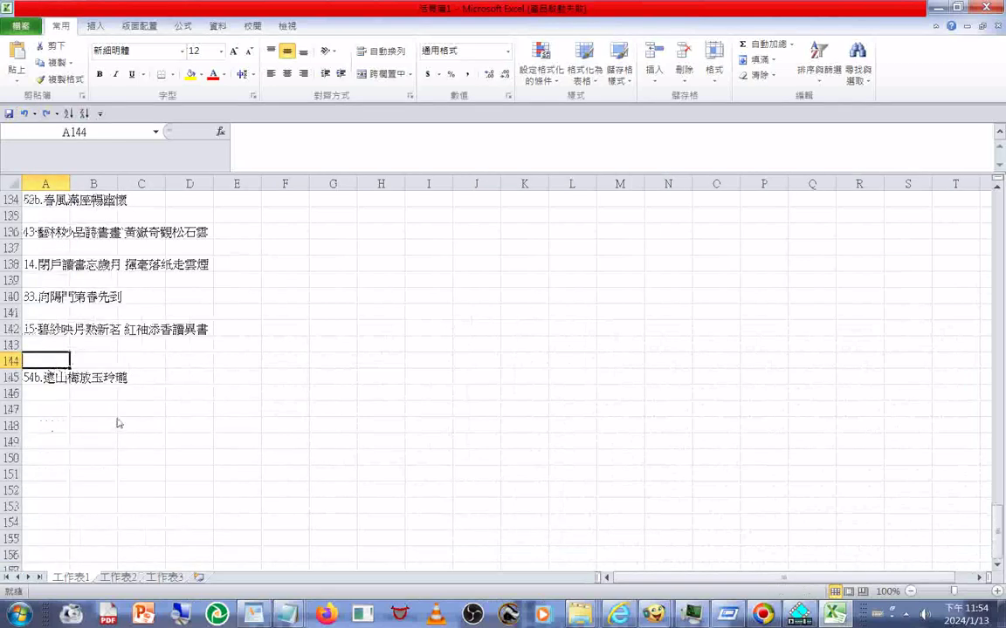
pyautogui.click(24, 113)
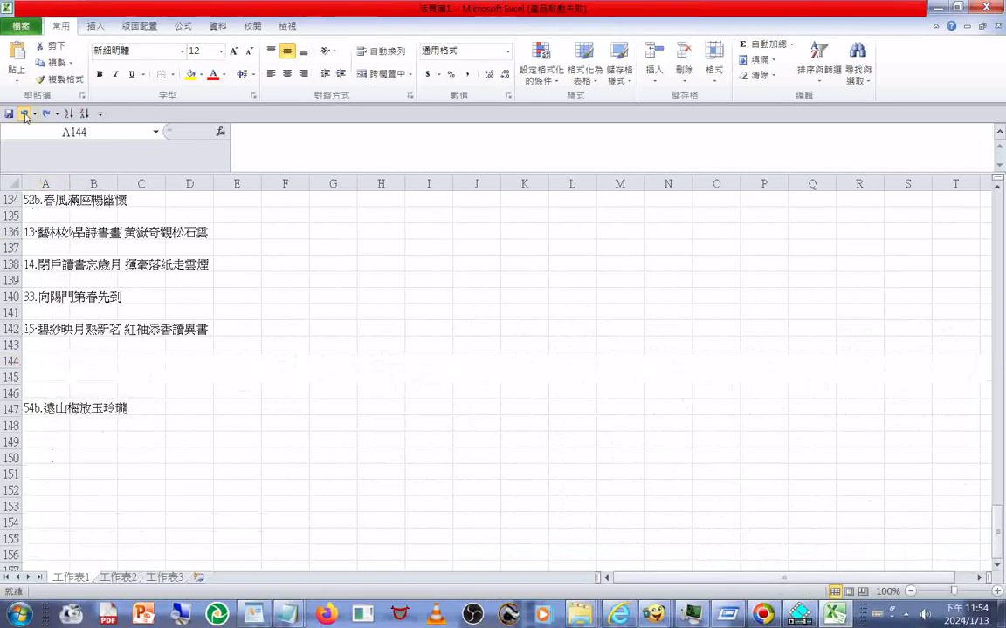
pyautogui.click(25, 114)
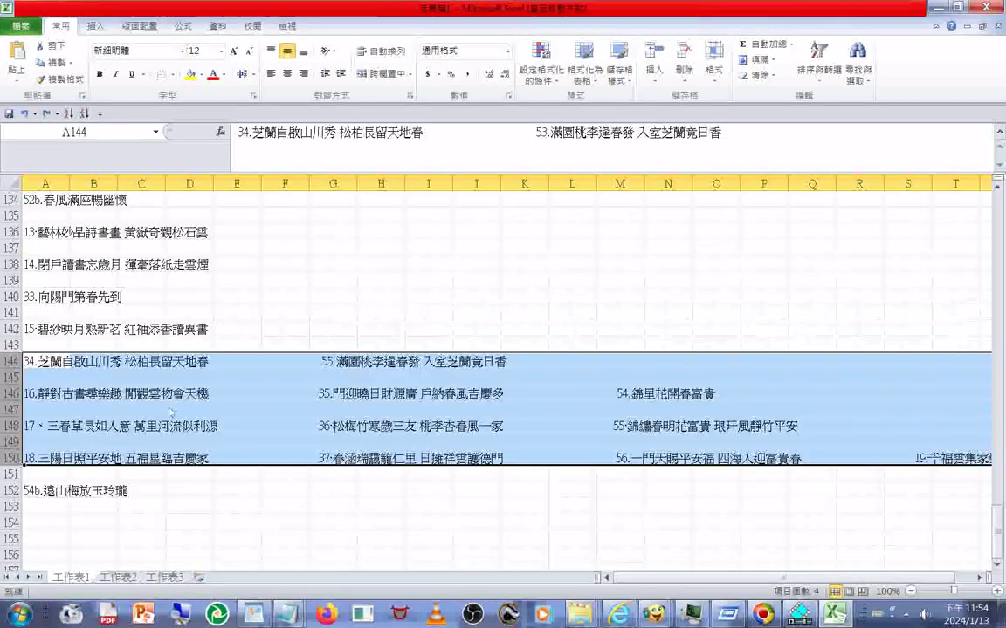
# Copy the restored rows 144 to 150 and paste them at the end of the couplet list in Notepad
pyautogui.rightClick(144, 402)
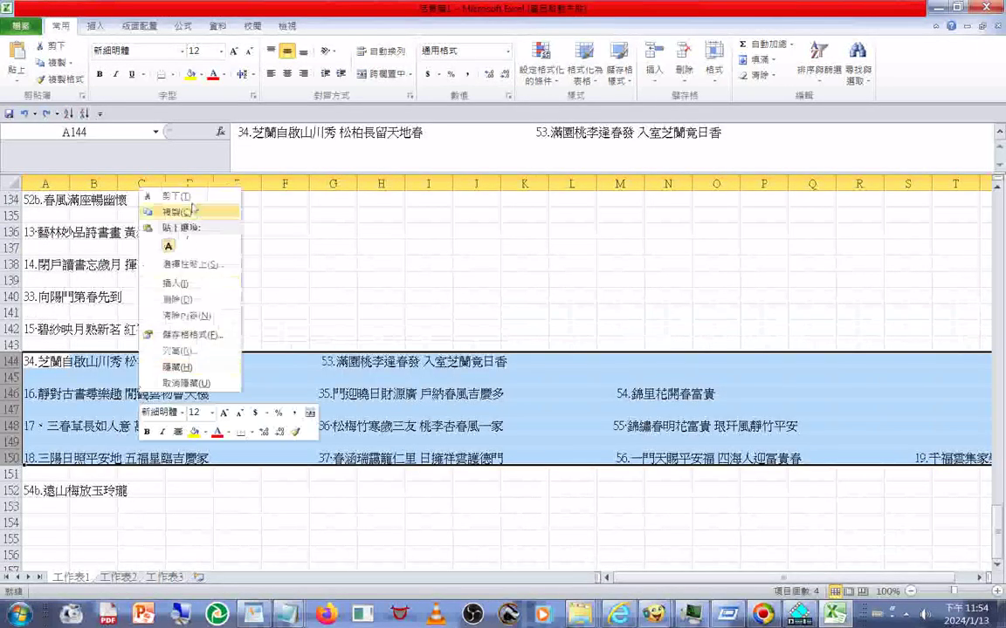
pyautogui.click(176, 212)
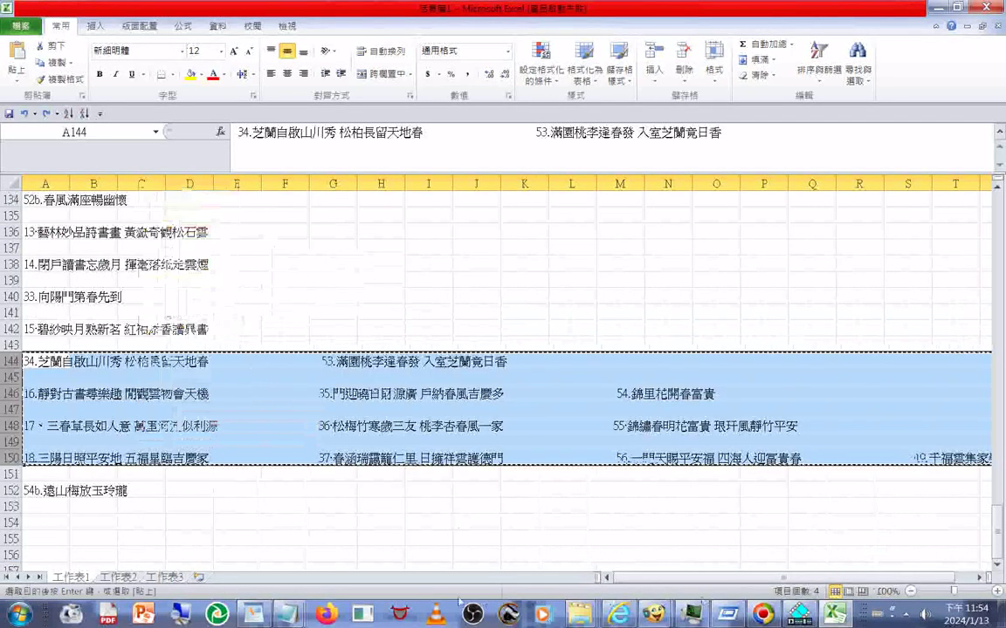
pyautogui.click(291, 617)
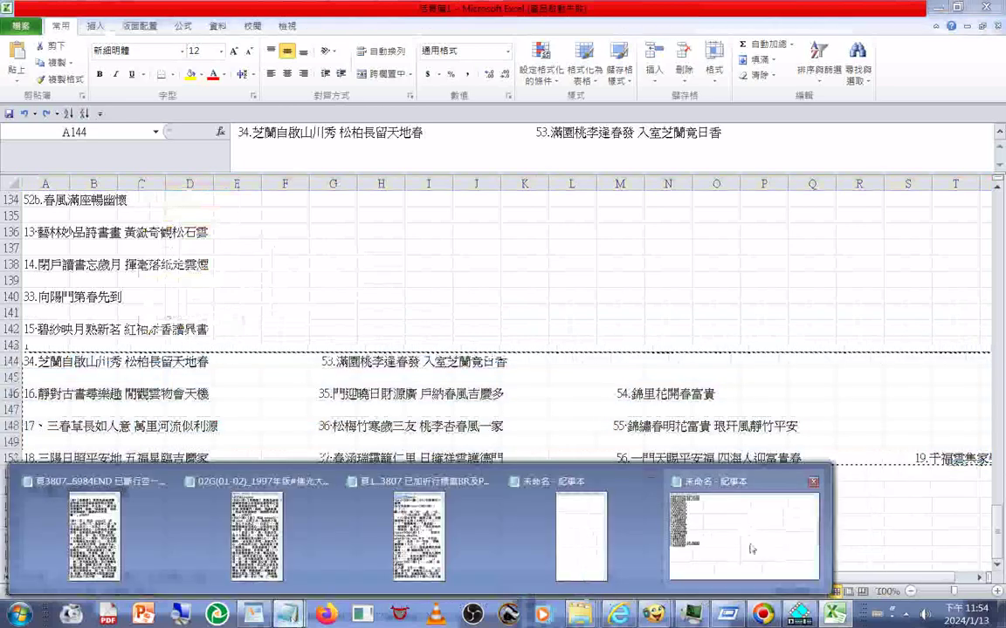
pyautogui.click(750, 548)
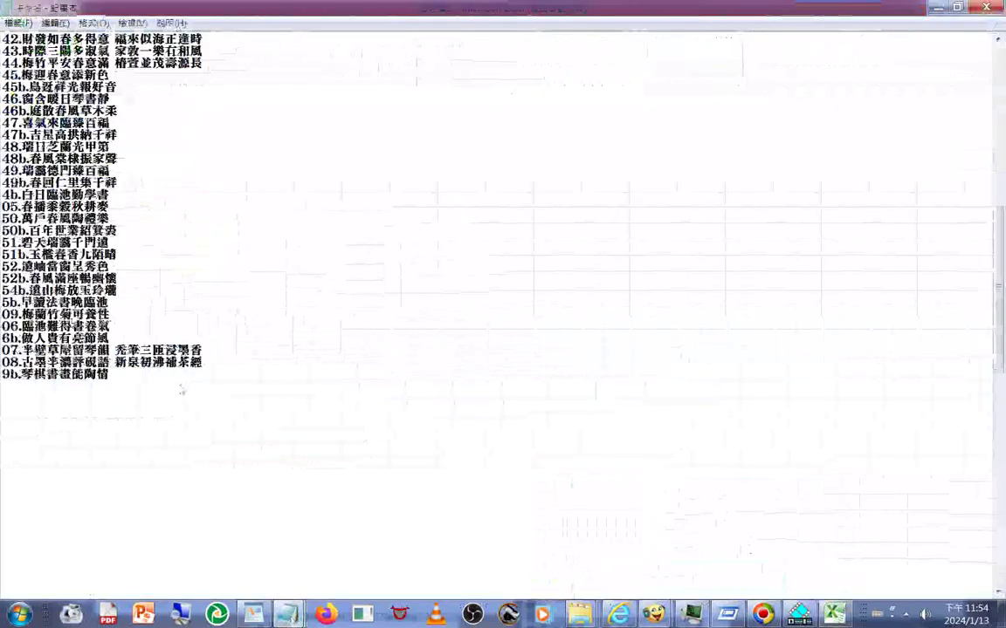
pyautogui.rightClick(167, 406)
pyautogui.click(201, 461)
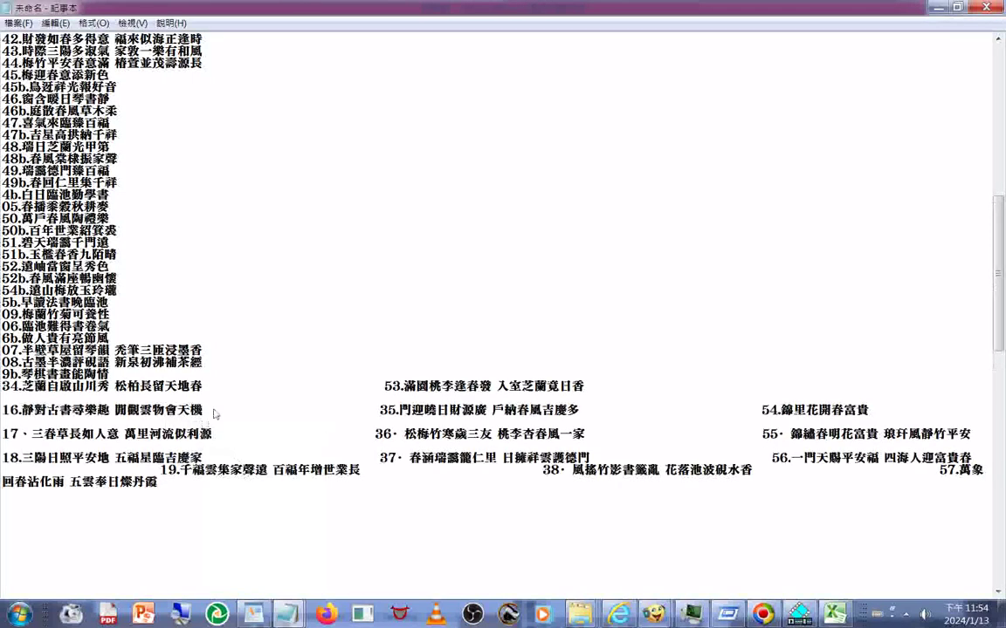
# Break the pasted rows so that couplets 53, 35, 54, 36 and 55 each start on their own line
pyautogui.click(385, 390)
pyautogui.press('Return')
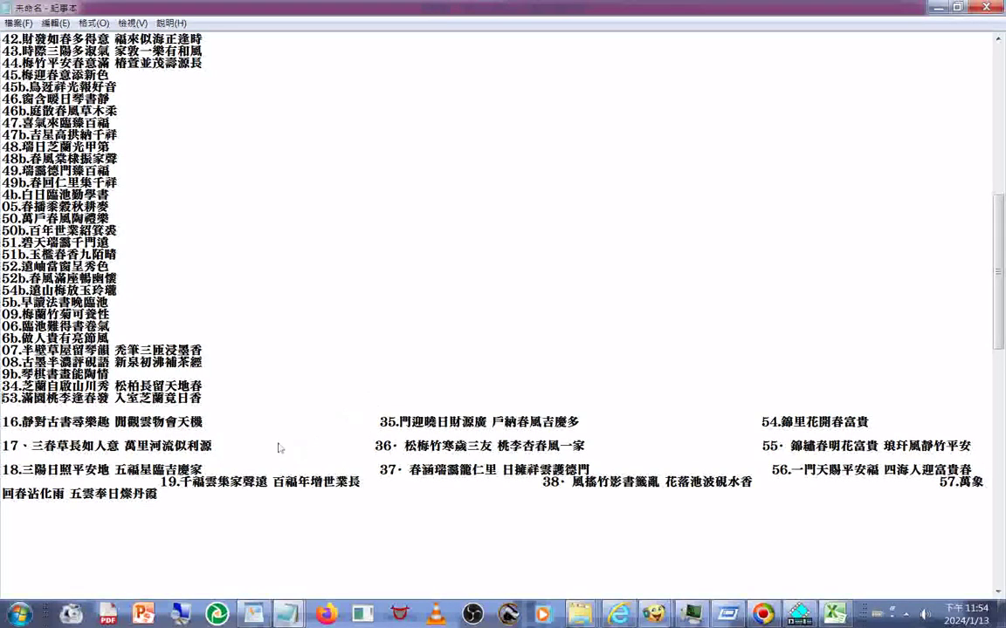
pyautogui.click(381, 422)
pyautogui.press('Return')
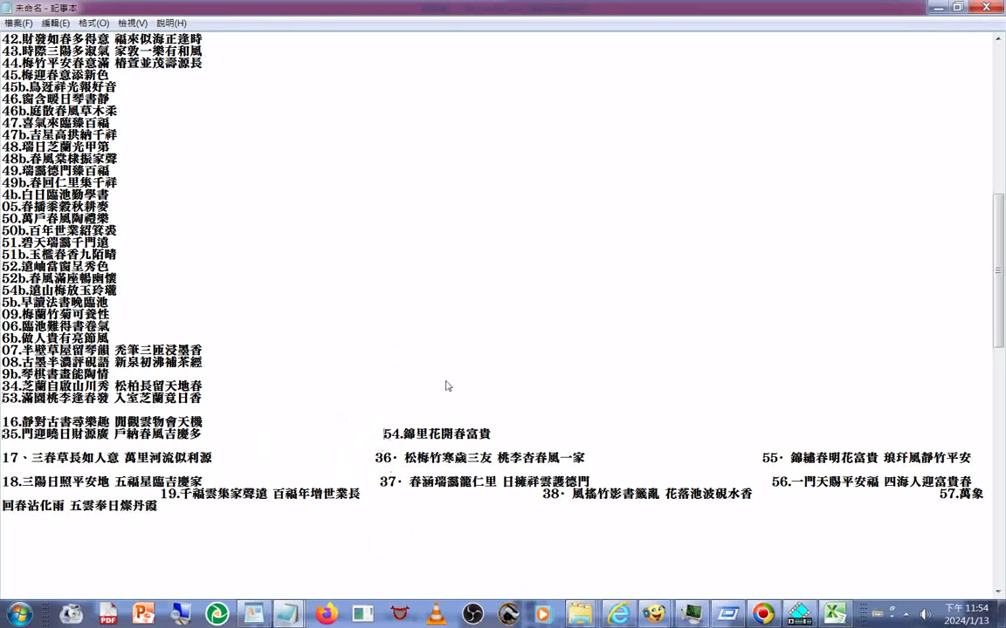
pyautogui.press('Return')
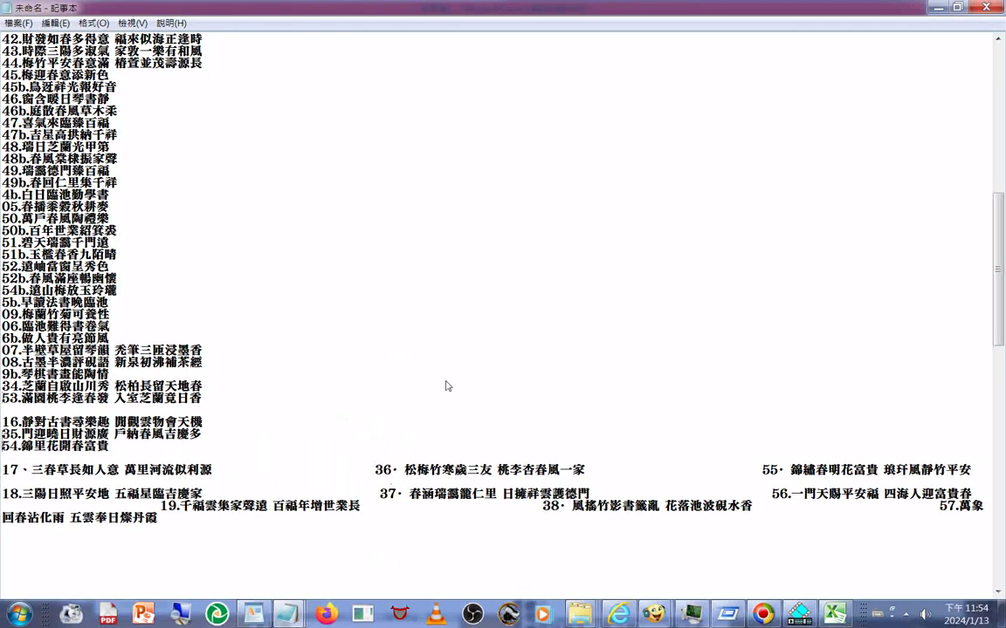
pyautogui.click(375, 470)
pyautogui.press('Return')
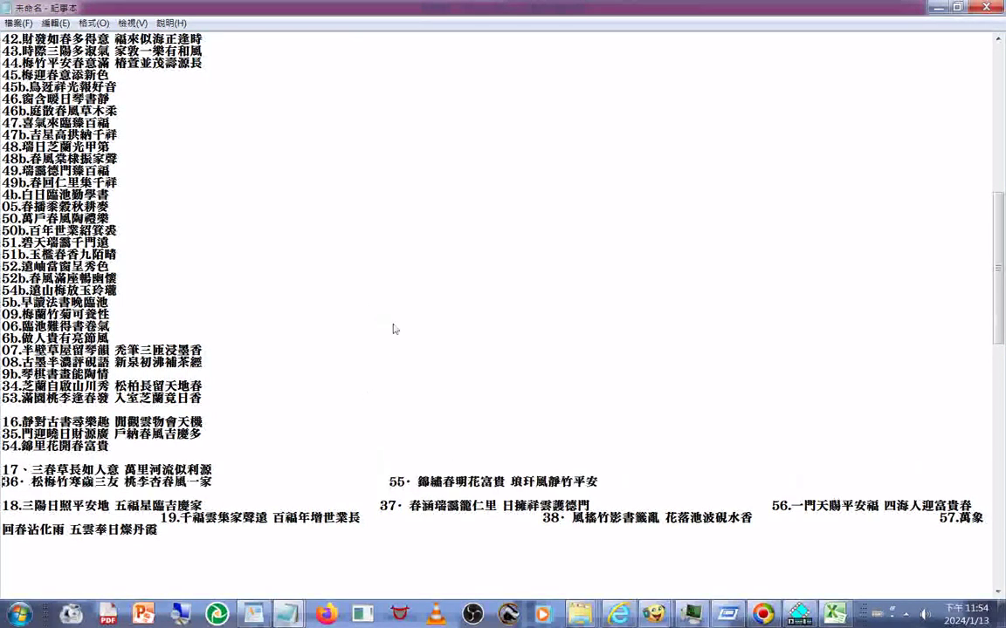
pyautogui.click(390, 482)
pyautogui.press('Return')
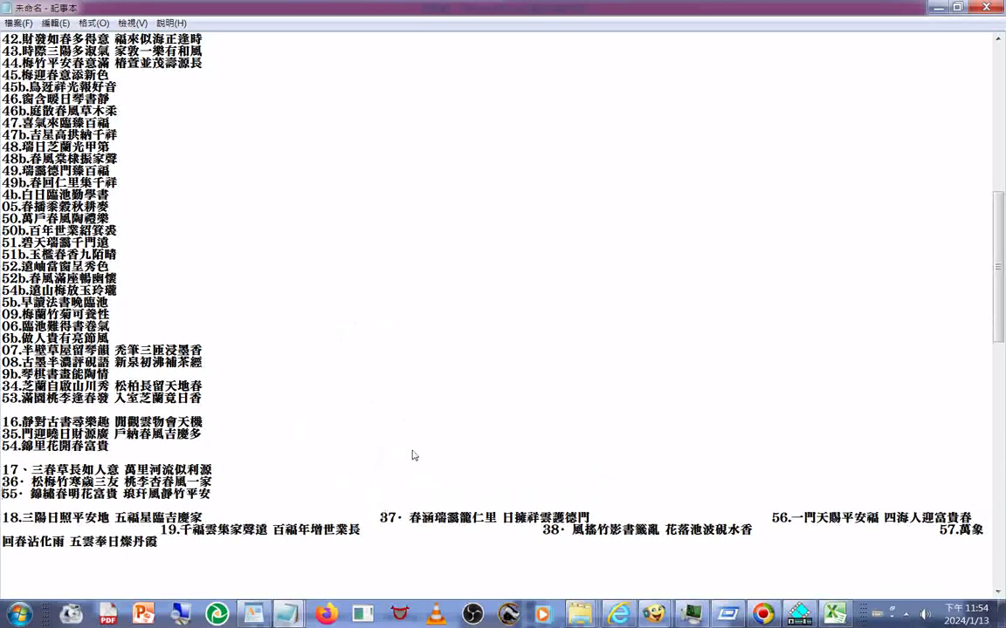
# Break the last pasted row so that couplets 37, 56, 19, 38 and 57 each start on their own line
pyautogui.click(379, 518)
pyautogui.press('Return')
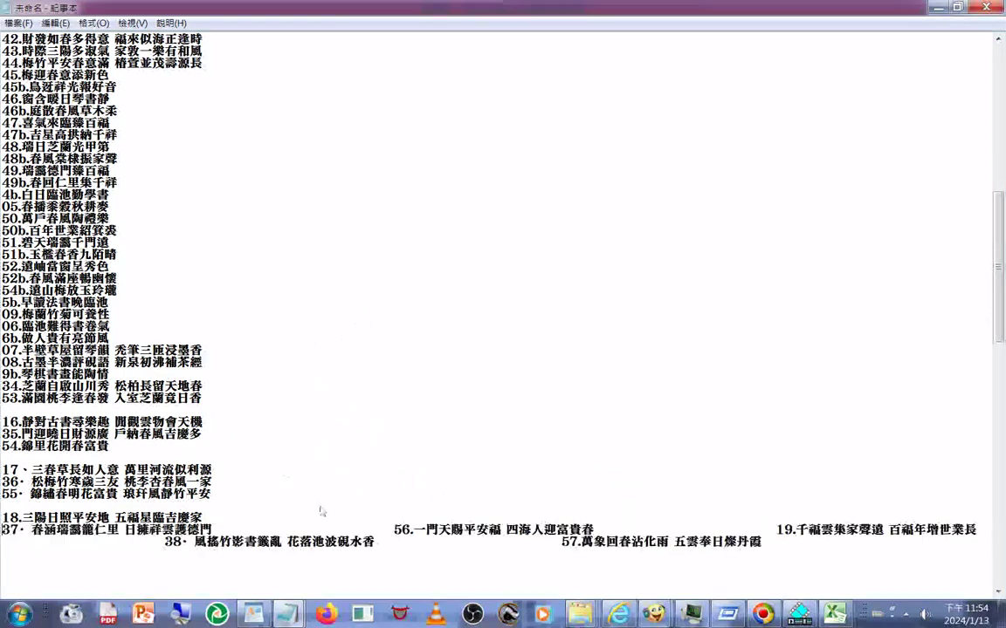
pyautogui.click(395, 529)
pyautogui.press('Return')
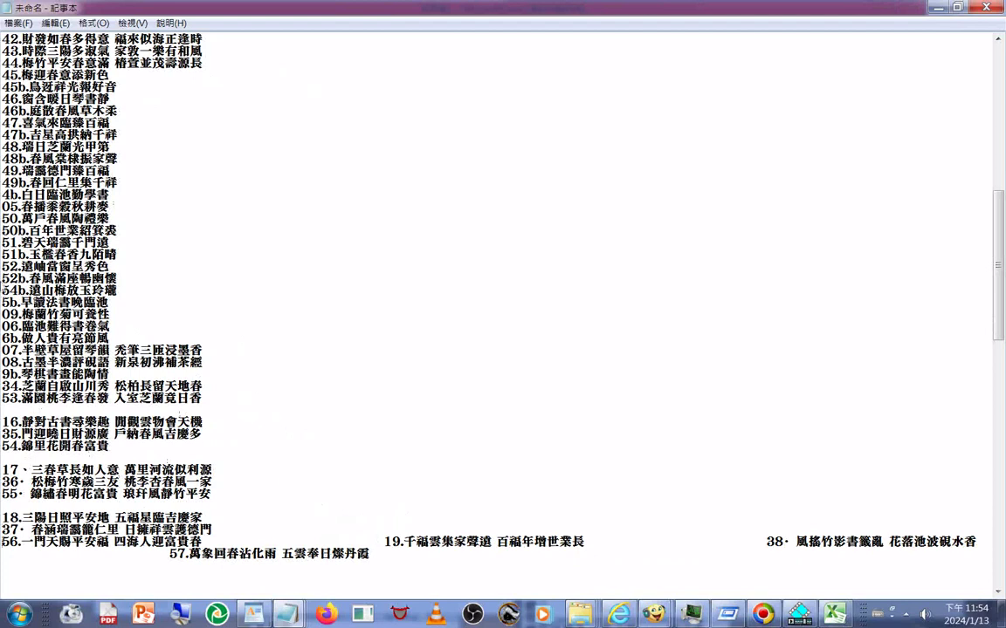
pyautogui.hotkey('ctrl', 'z')
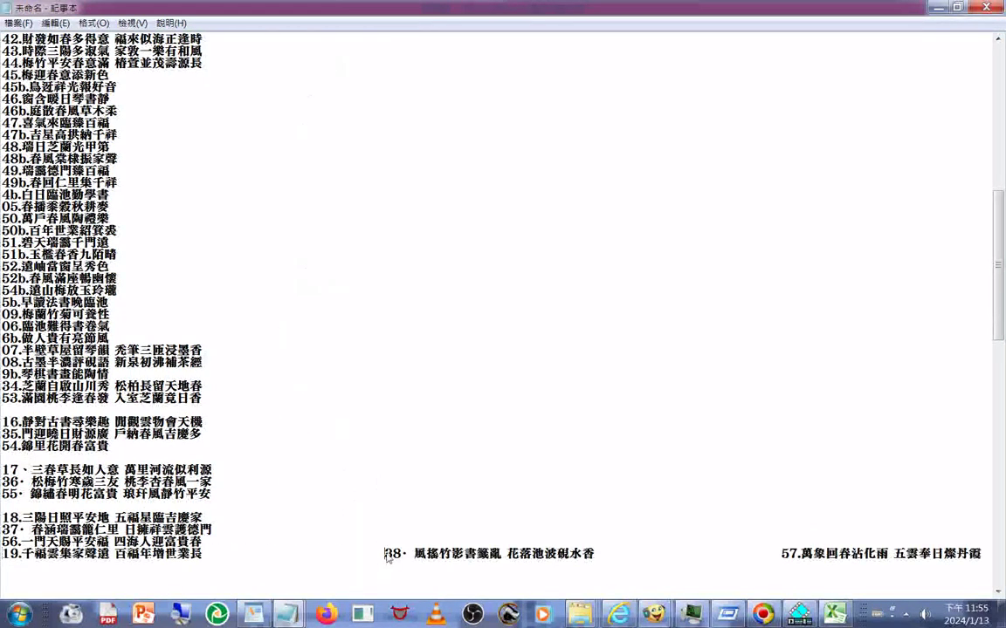
pyautogui.hotkey('ctrl', 'z')
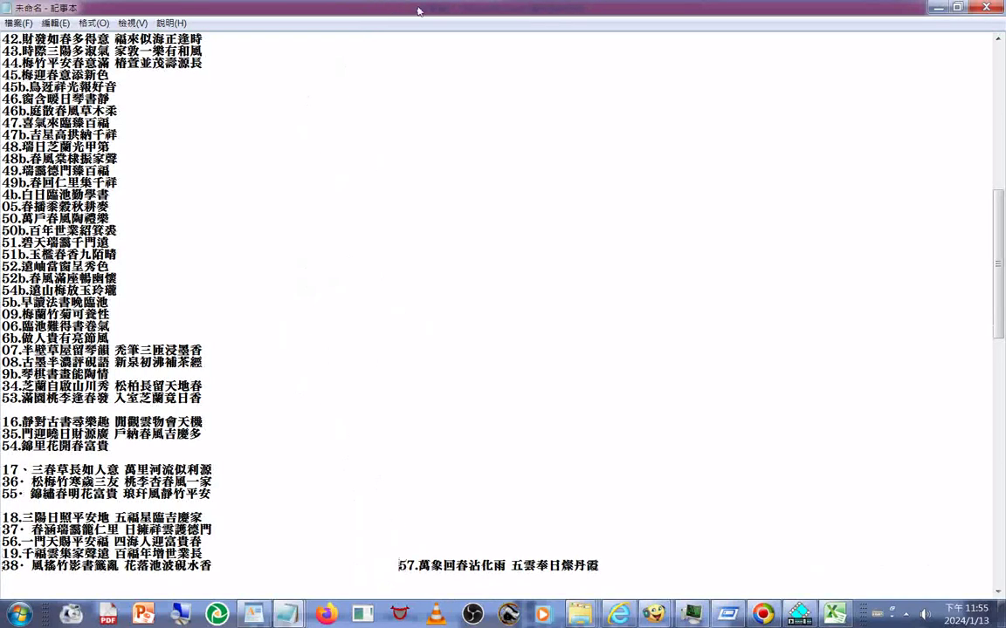
pyautogui.hotkey('ctrl', 'z')
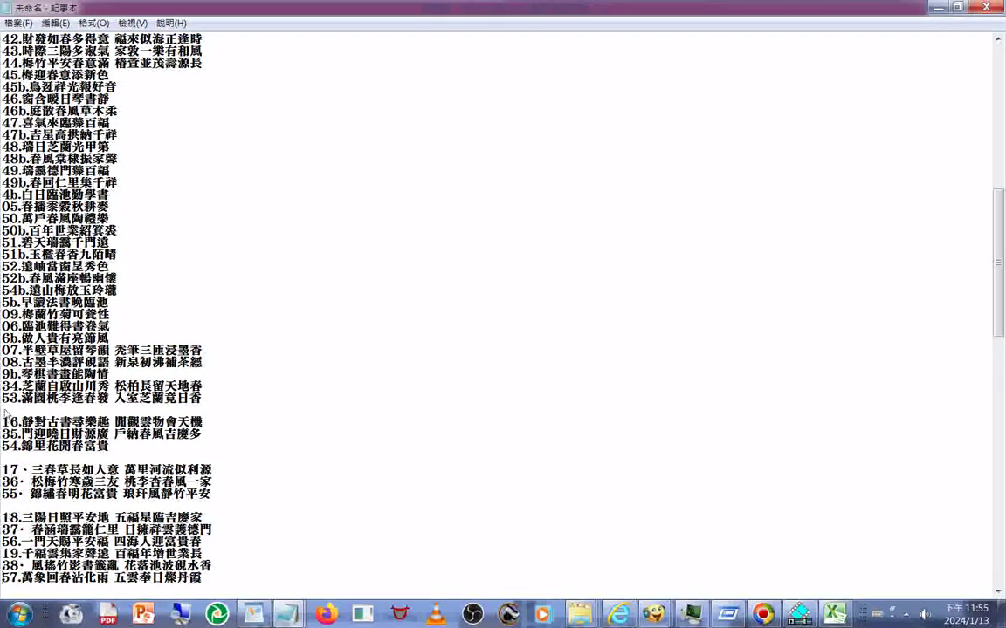
# Copy the entire couplet list from Notepad and paste it into the blank Excel worksheet starting at cell A1
pyautogui.rightClick(18, 280)
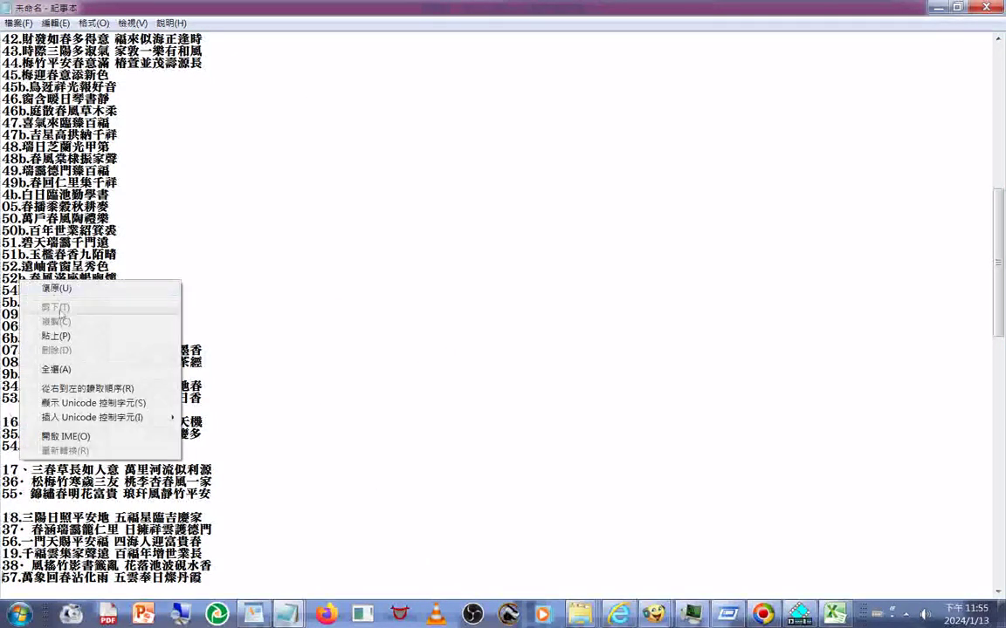
pyautogui.click(56, 370)
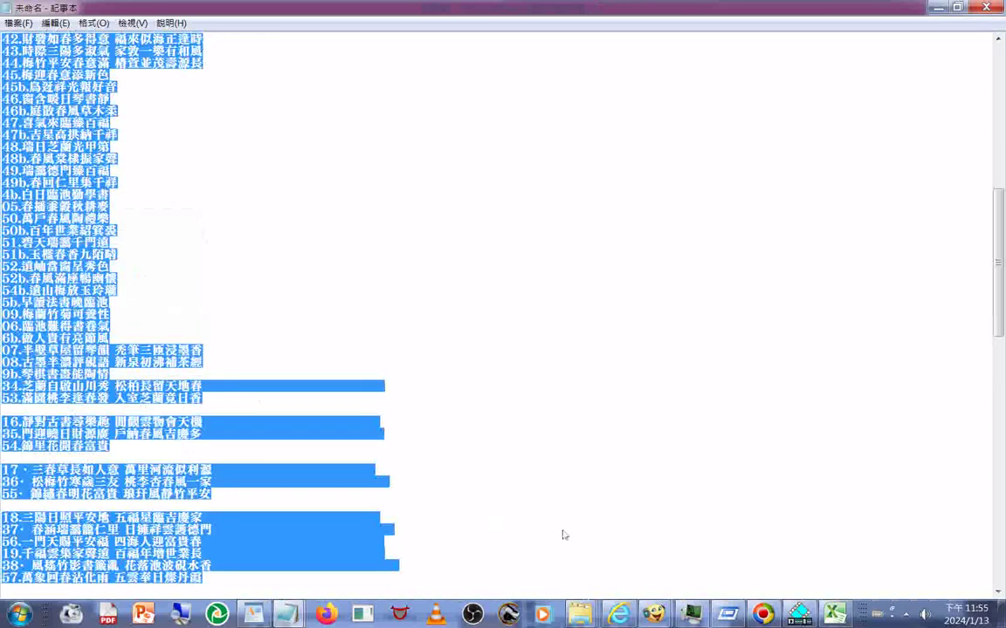
pyautogui.click(833, 614)
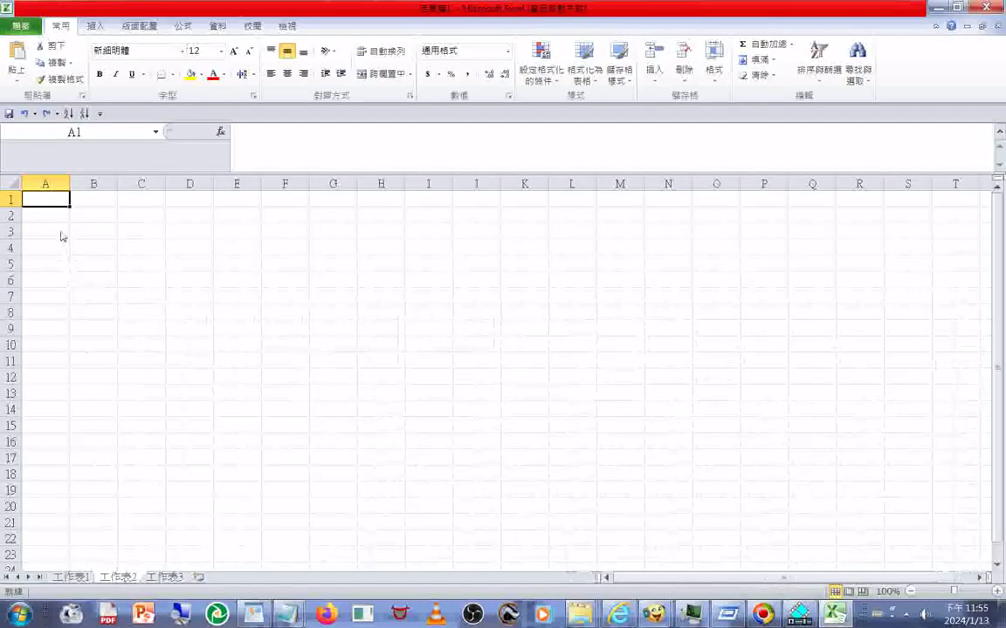
pyautogui.rightClick(50, 205)
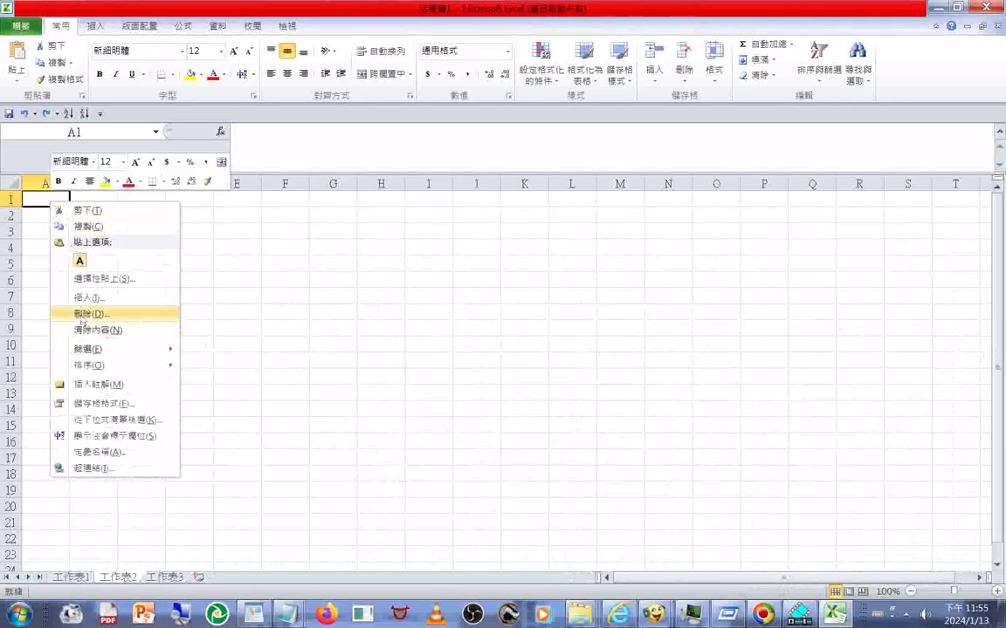
pyautogui.click(80, 262)
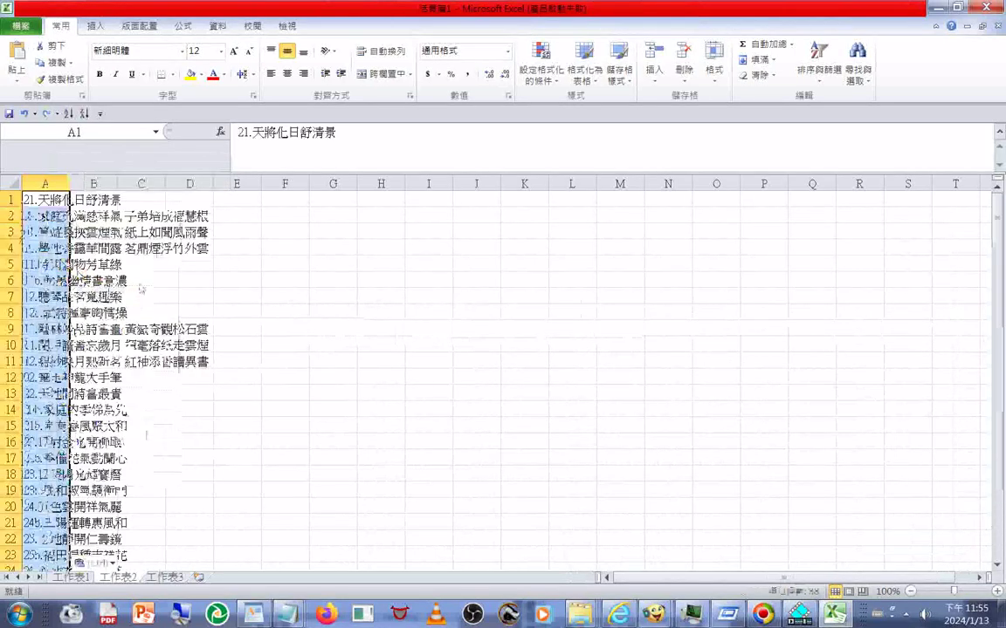
# Check the extent of the pasted list and sort the couplets in column A in ascending order (A to Z)
pyautogui.scroll(-5, 443, 314)
pyautogui.scroll(-20, 415, 386)
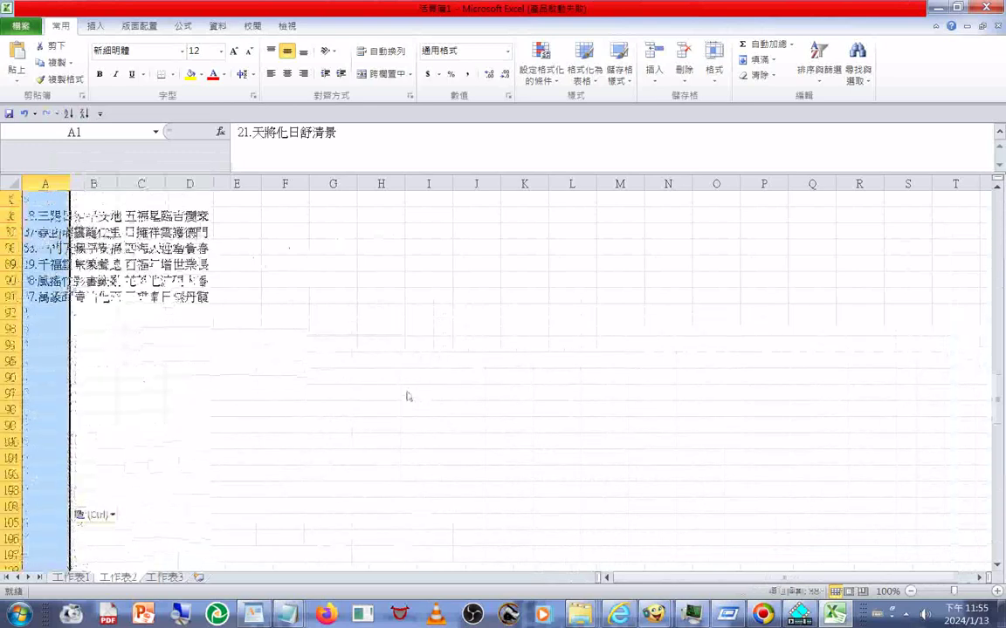
pyautogui.scroll(20, 409, 398)
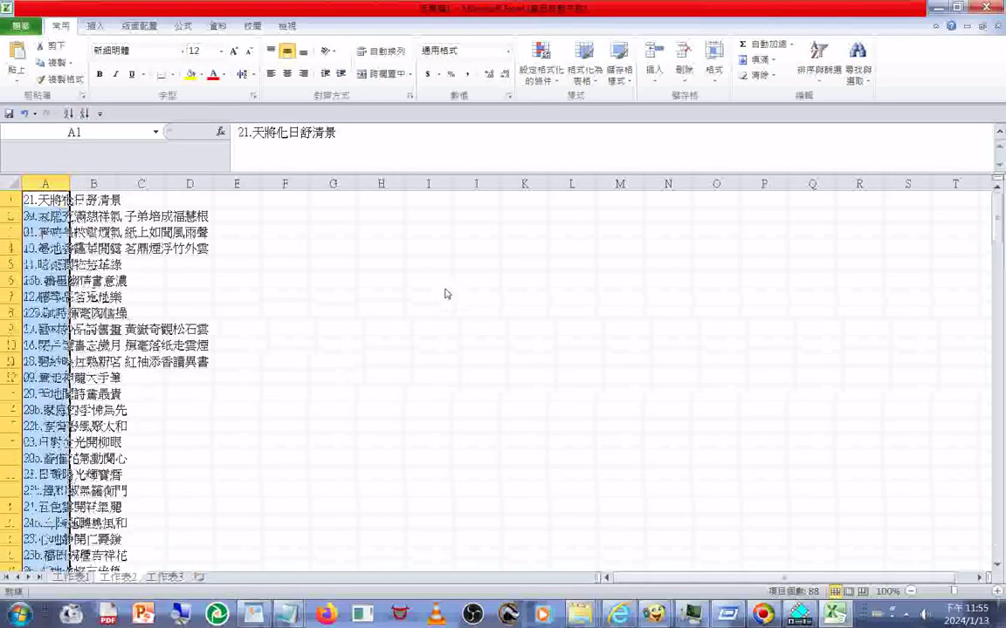
pyautogui.click(819, 70)
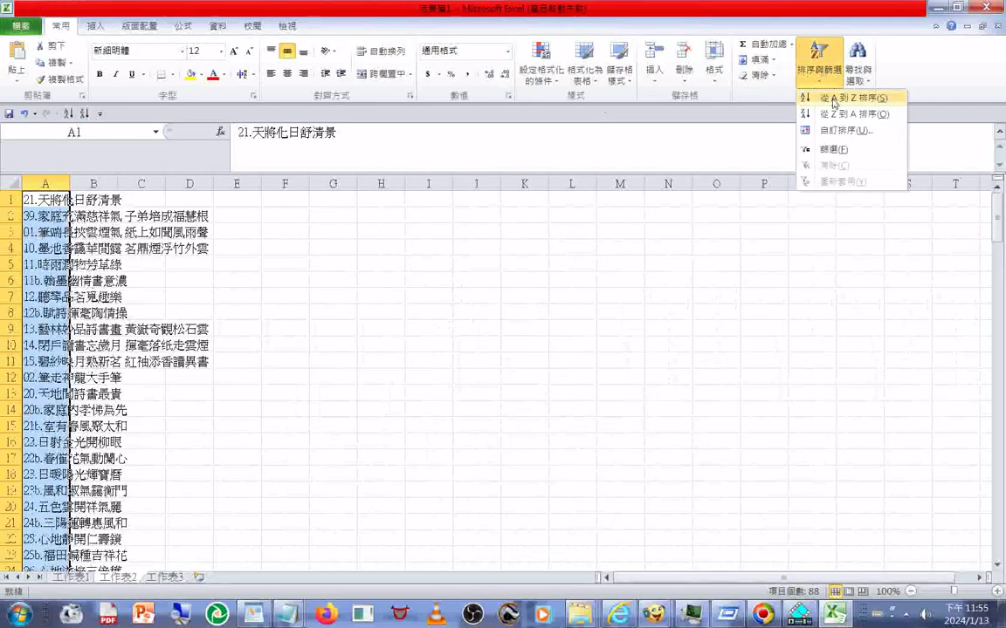
pyautogui.click(833, 99)
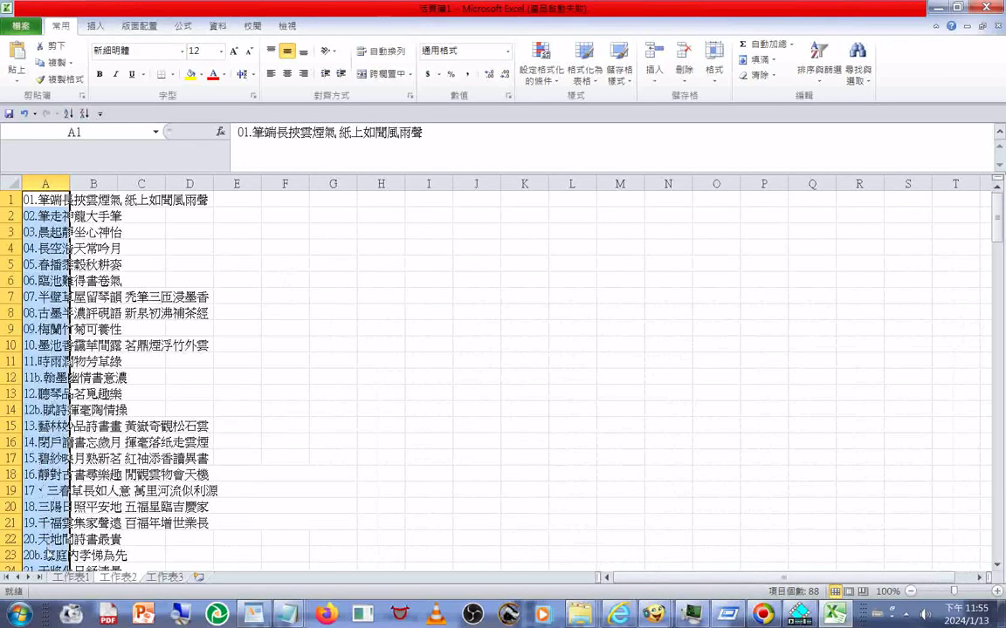
# Review the sorted numbering and zero-pad the couplet number in A42 so that it reads 02b
pyautogui.scroll(-1, 48, 464)
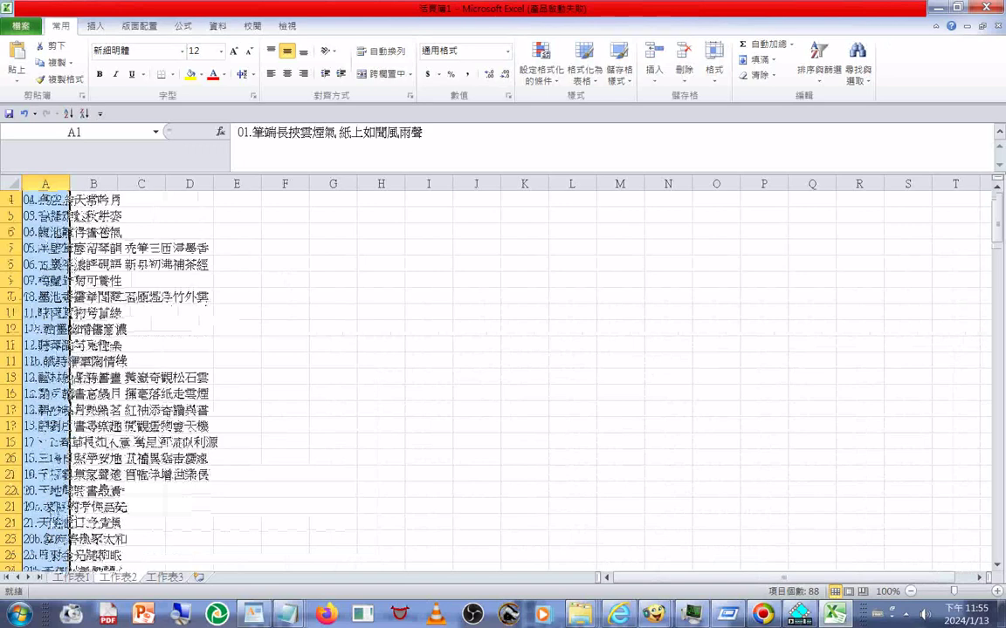
pyautogui.scroll(-1, 48, 464)
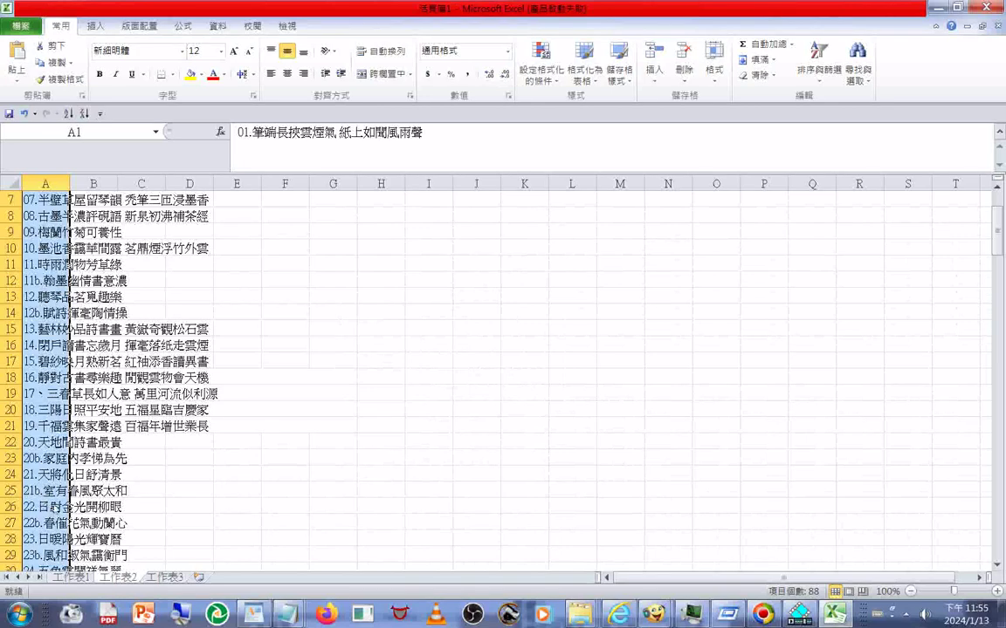
pyautogui.scroll(-3, 48, 461)
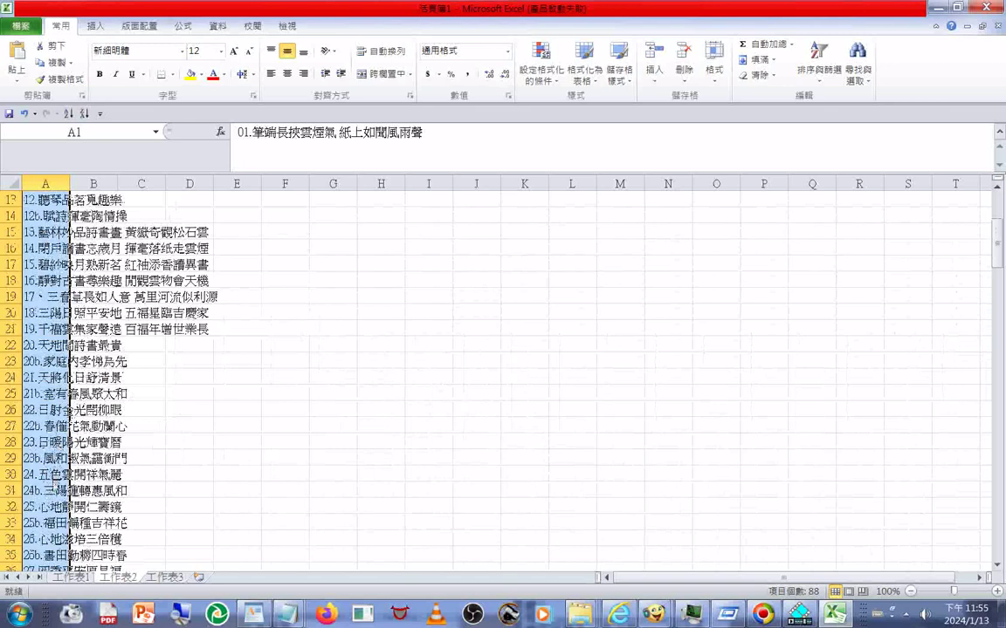
pyautogui.scroll(-2, 39, 454)
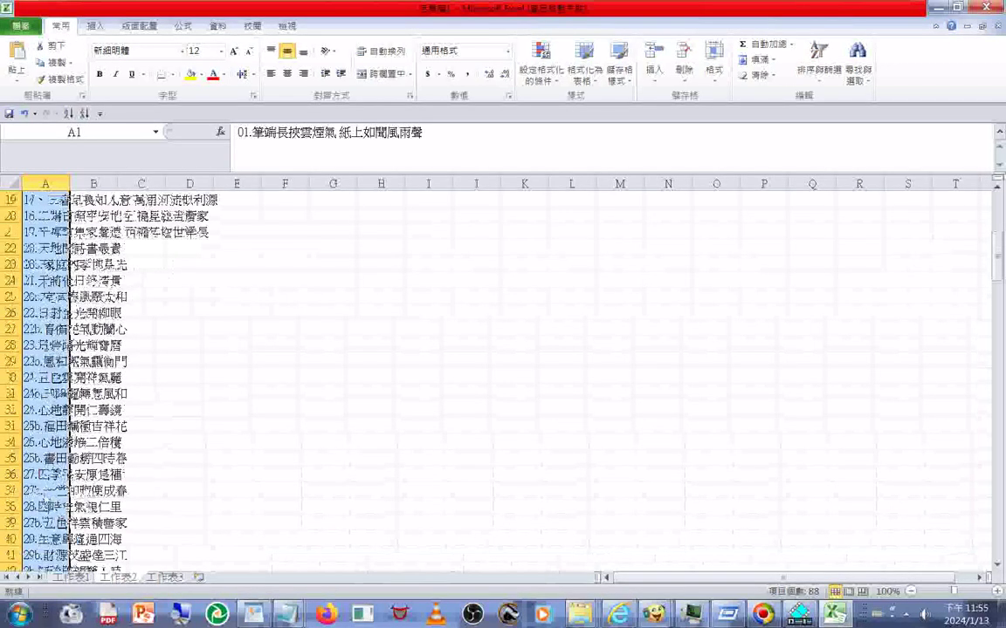
pyautogui.scroll(1, 44, 437)
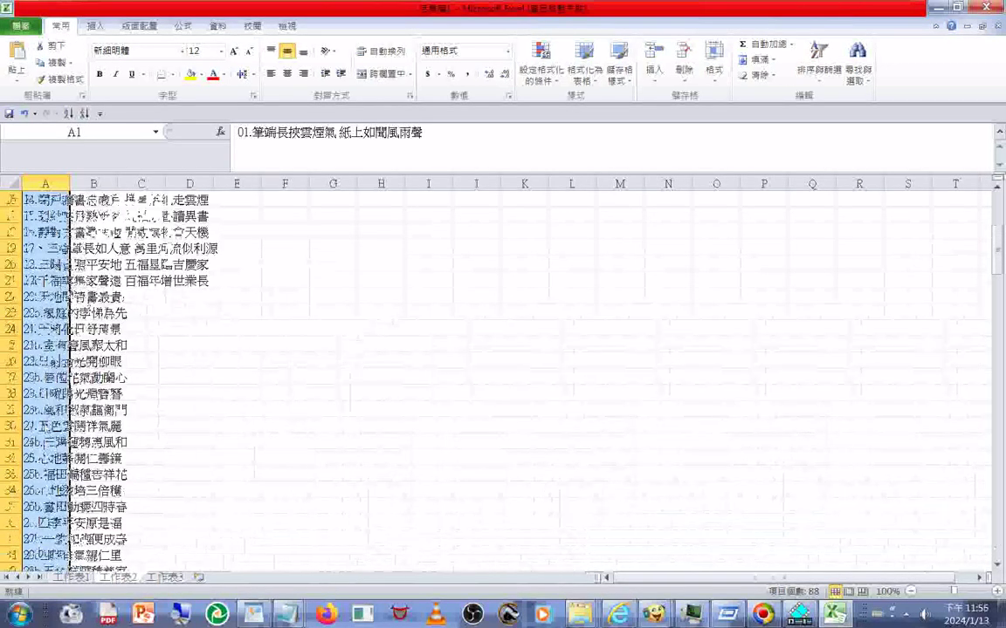
pyautogui.scroll(-3, 48, 410)
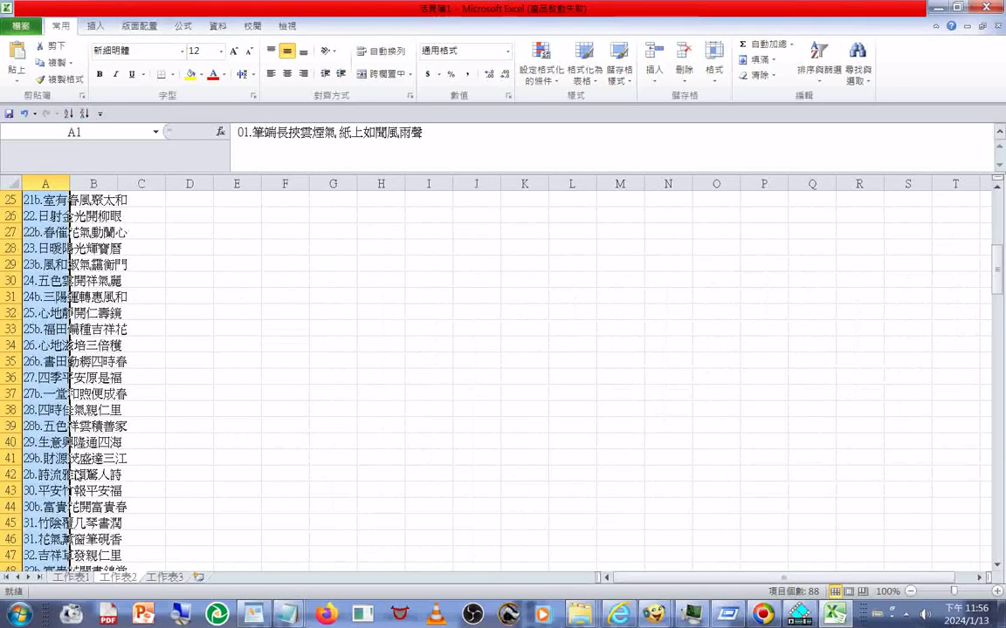
pyautogui.click(32, 479)
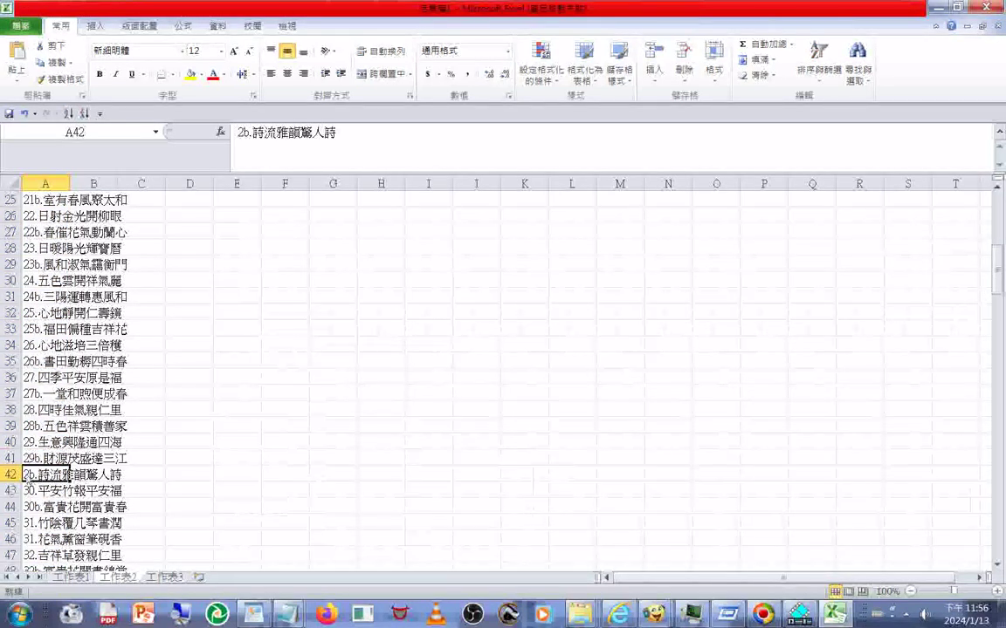
pyautogui.doubleClick(28, 479)
pyautogui.write('0')
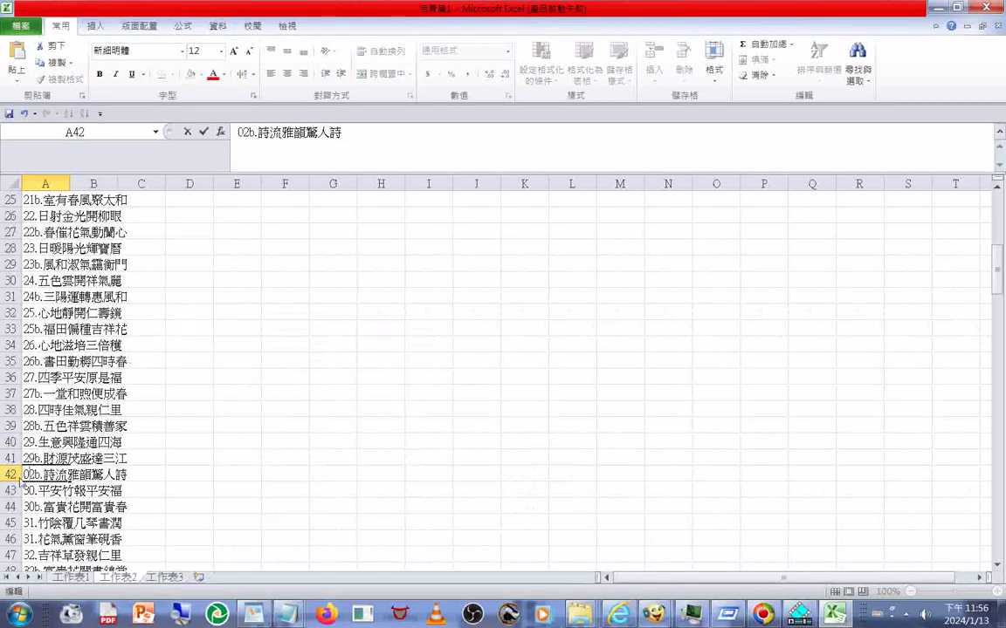
pyautogui.click(12, 476)
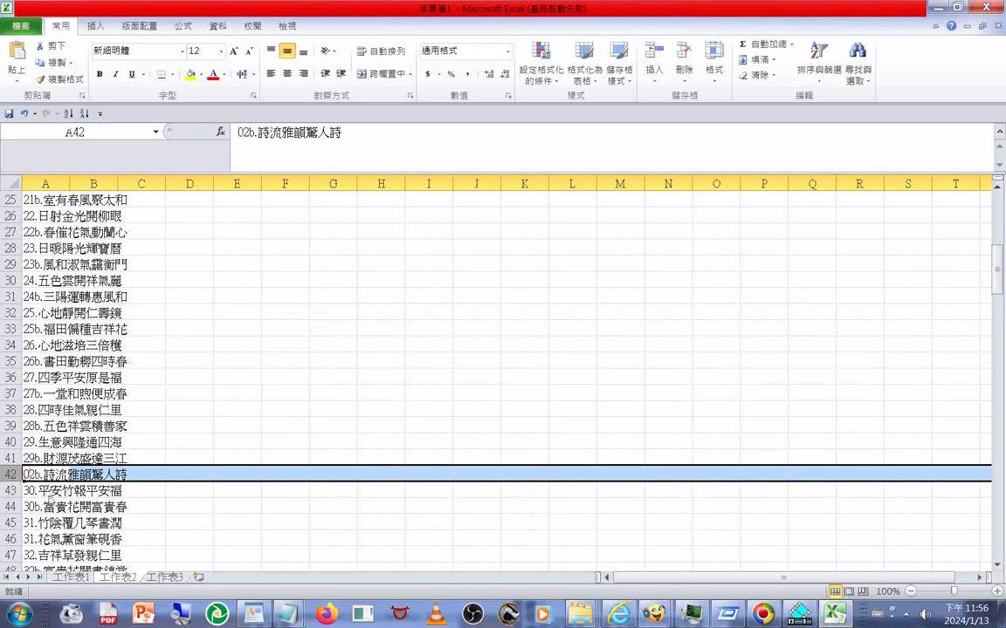
# Keep the current Windows color scheme and choose not to show the performance message again
pyautogui.scroll(-1, 50, 495)
pyautogui.scroll(-2, 50, 495)
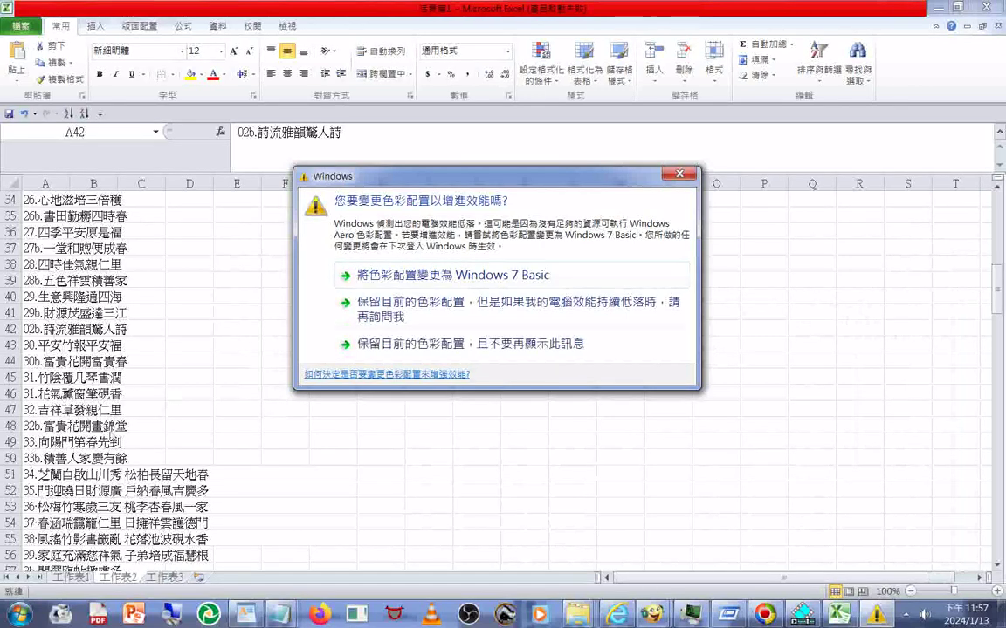
pyautogui.click(397, 345)
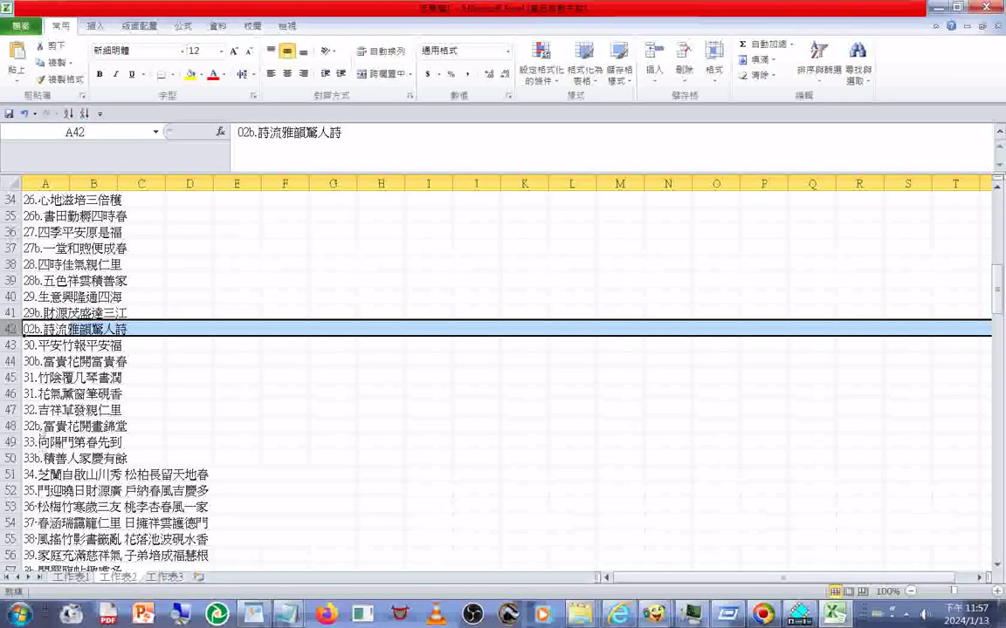
# Renumber the second couplet 31 in cell A46 as 31b
pyautogui.click(35, 394)
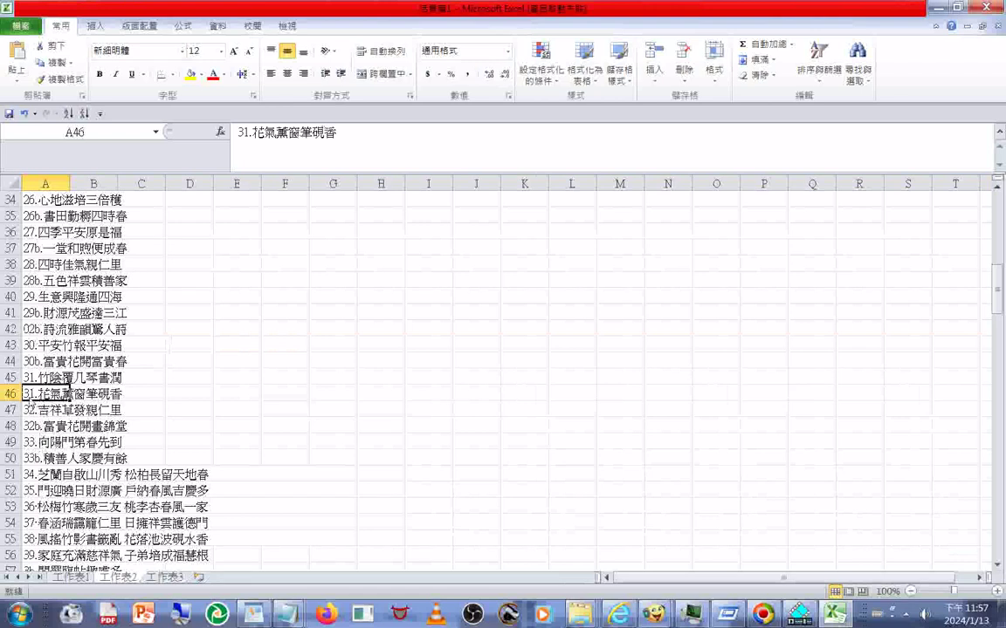
pyautogui.doubleClick(40, 395)
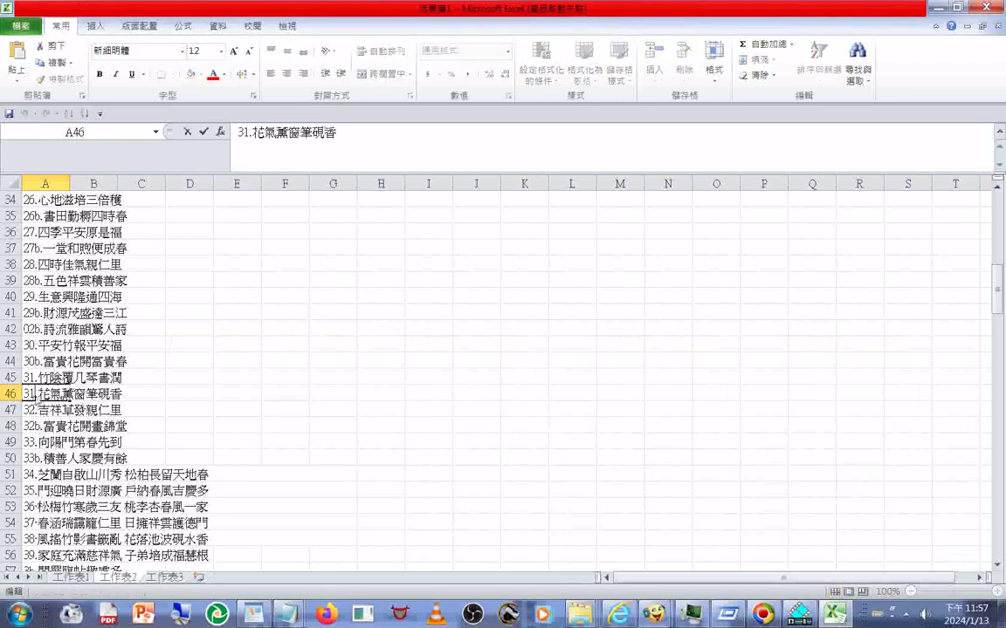
pyautogui.write('b')
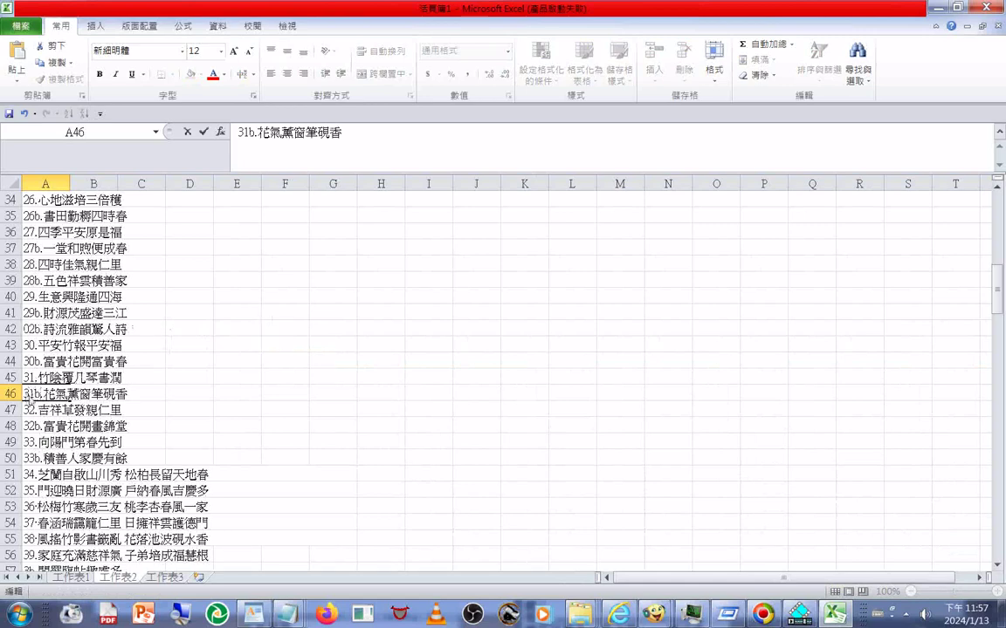
pyautogui.press('Return')
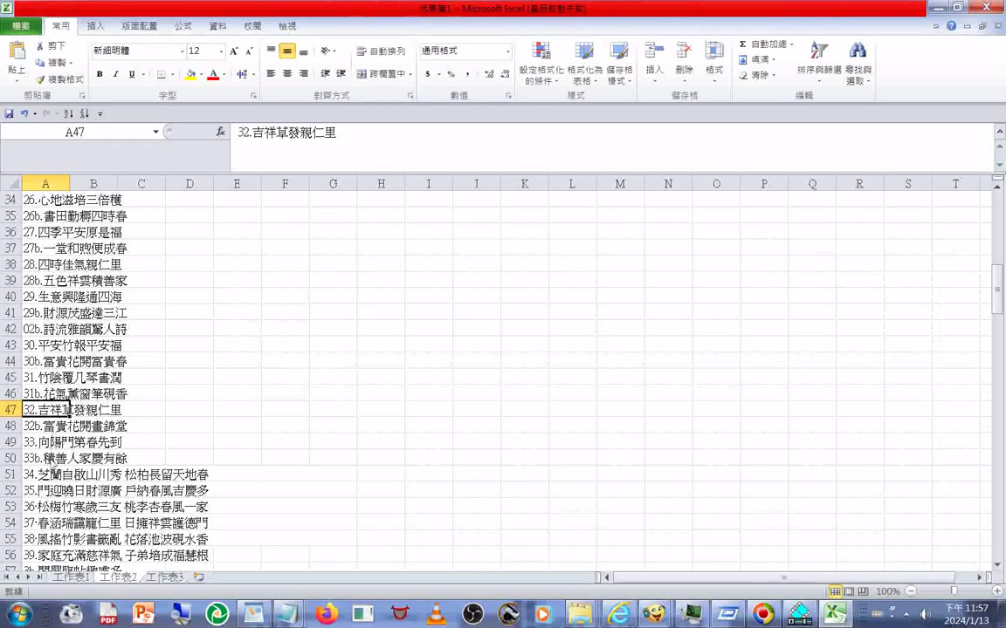
# Zero-pad the number of the out-of-order couplet in cell A57 so that it reads 03b
pyautogui.scroll(-1, 50, 478)
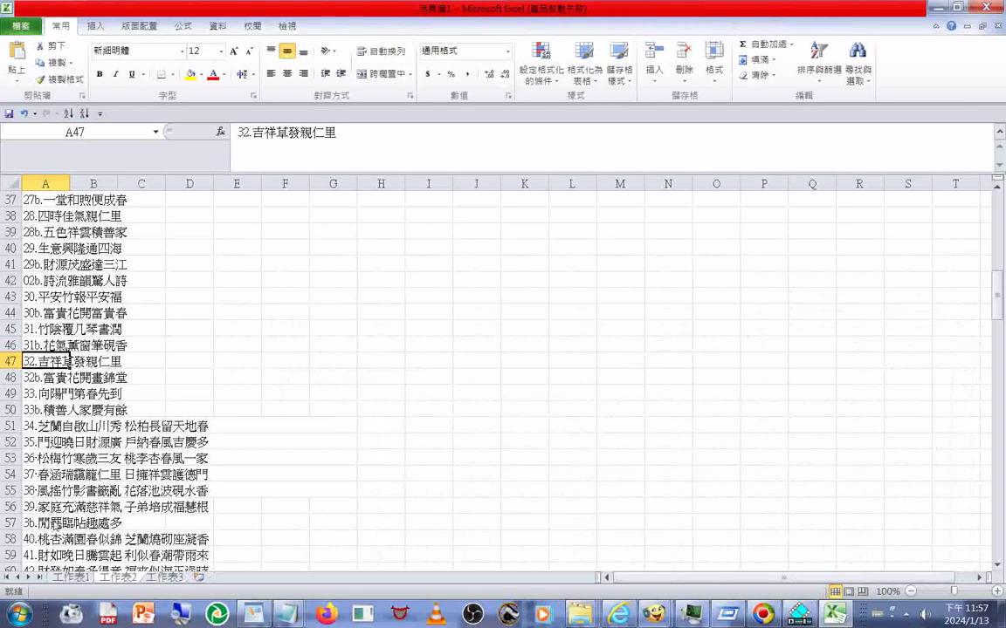
pyautogui.scroll(-2, 68, 358)
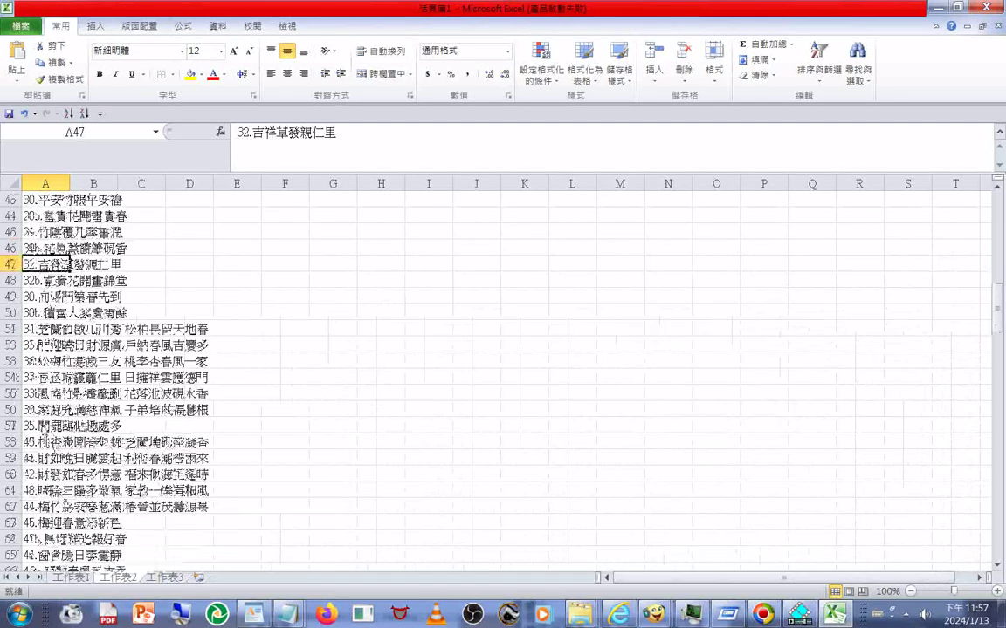
pyautogui.click(68, 428)
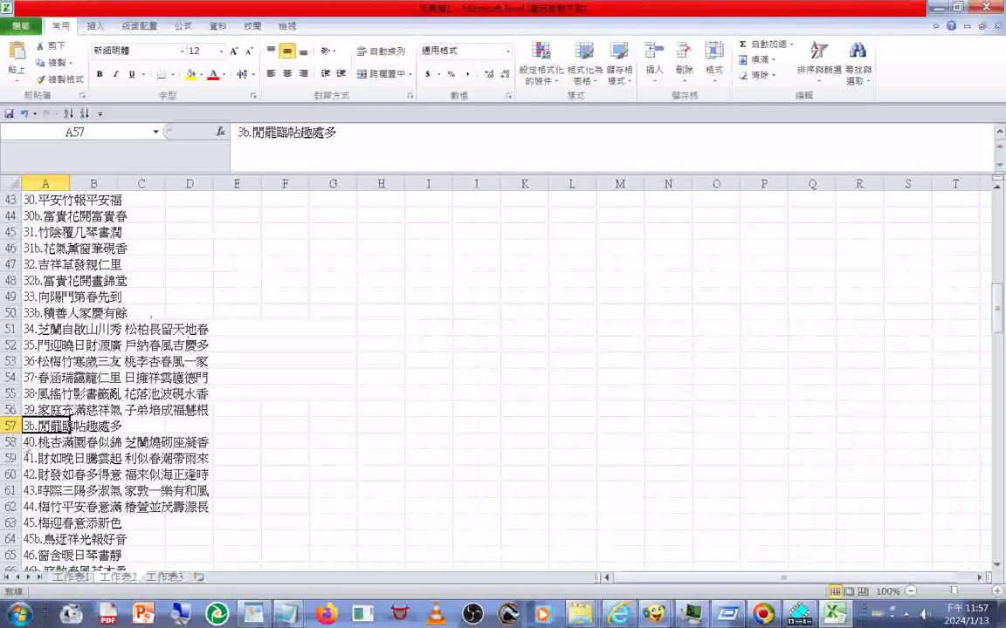
pyautogui.doubleClick(24, 425)
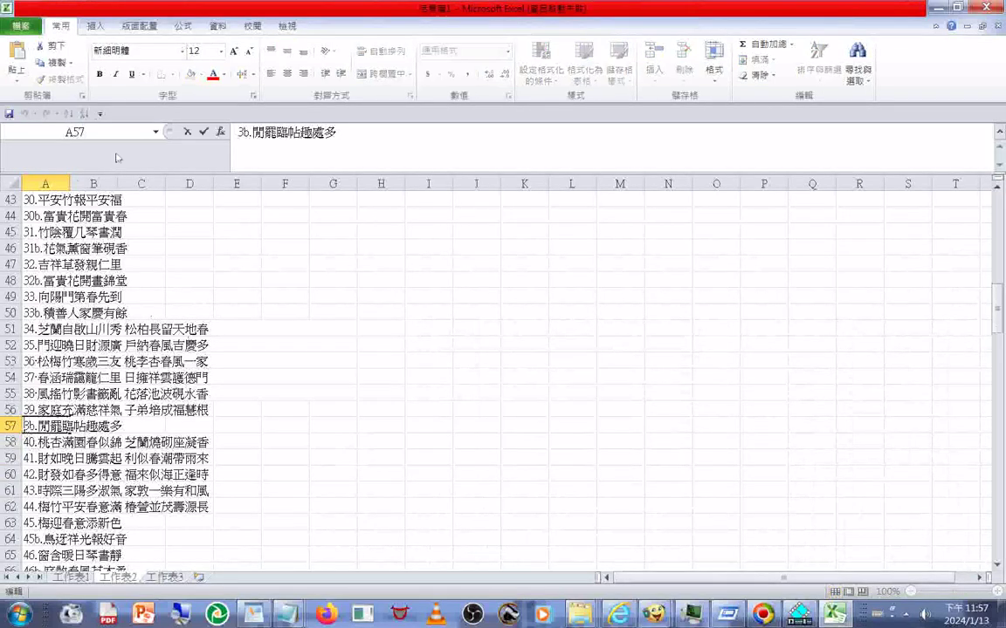
pyautogui.write('0')
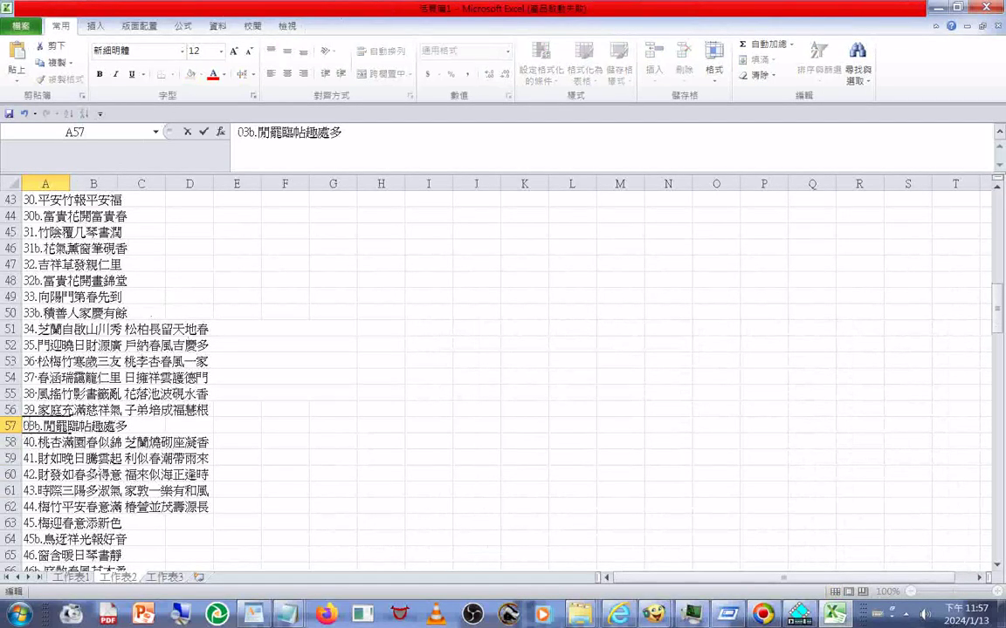
pyautogui.click(74, 459)
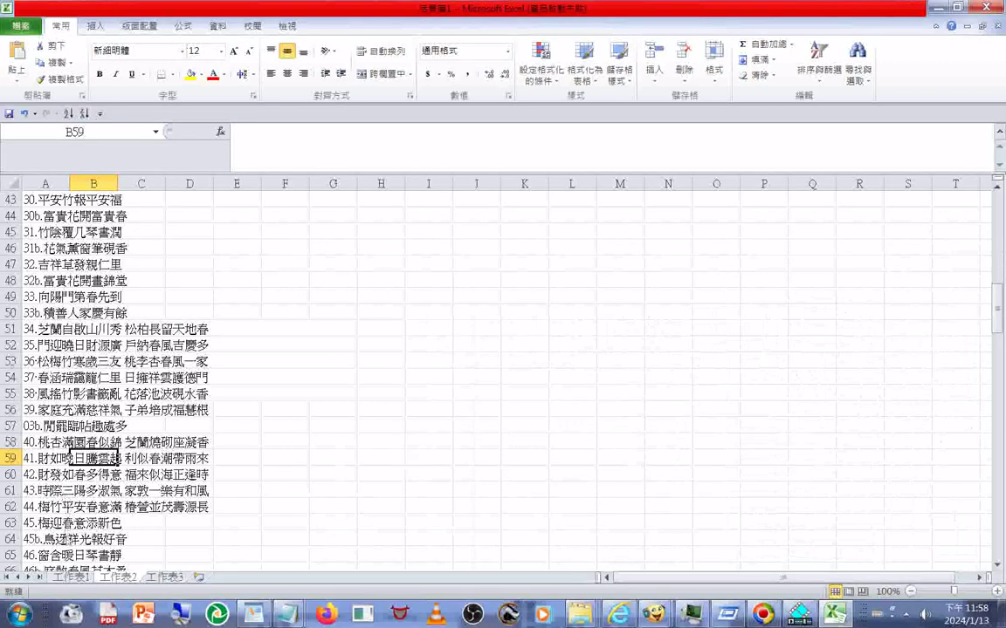
# Zero-pad the number of the out-of-order couplet in cell A73 so that it reads 04b
pyautogui.scroll(-2, 53, 406)
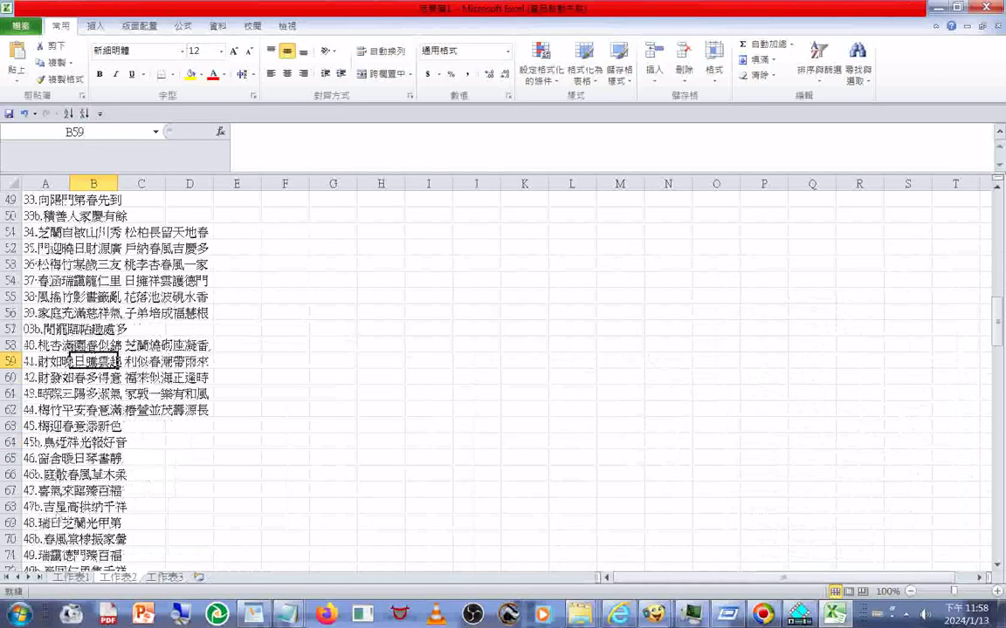
pyautogui.scroll(-1, 51, 469)
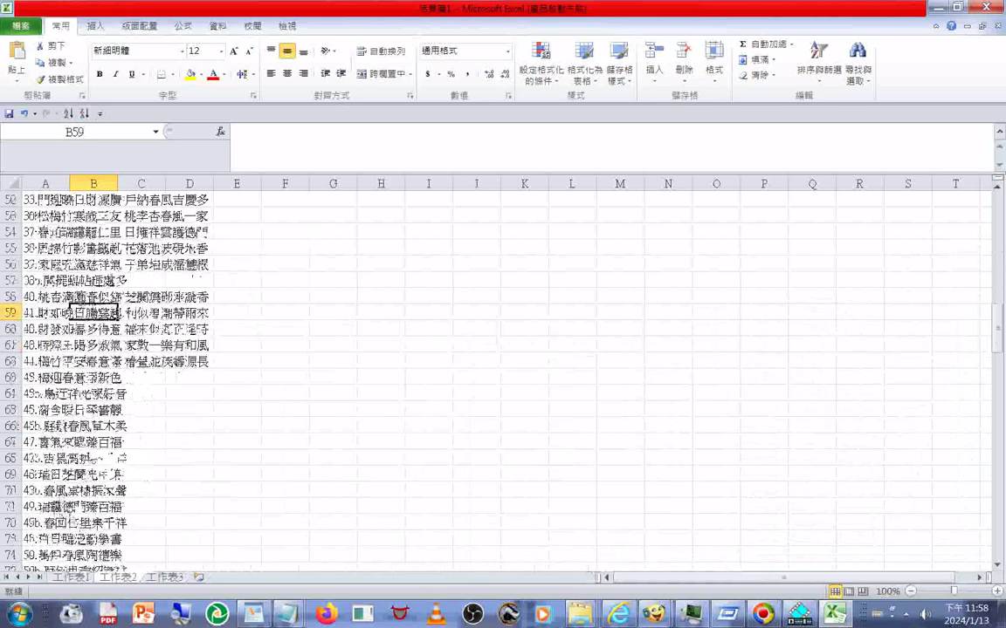
pyautogui.scroll(-1, 31, 495)
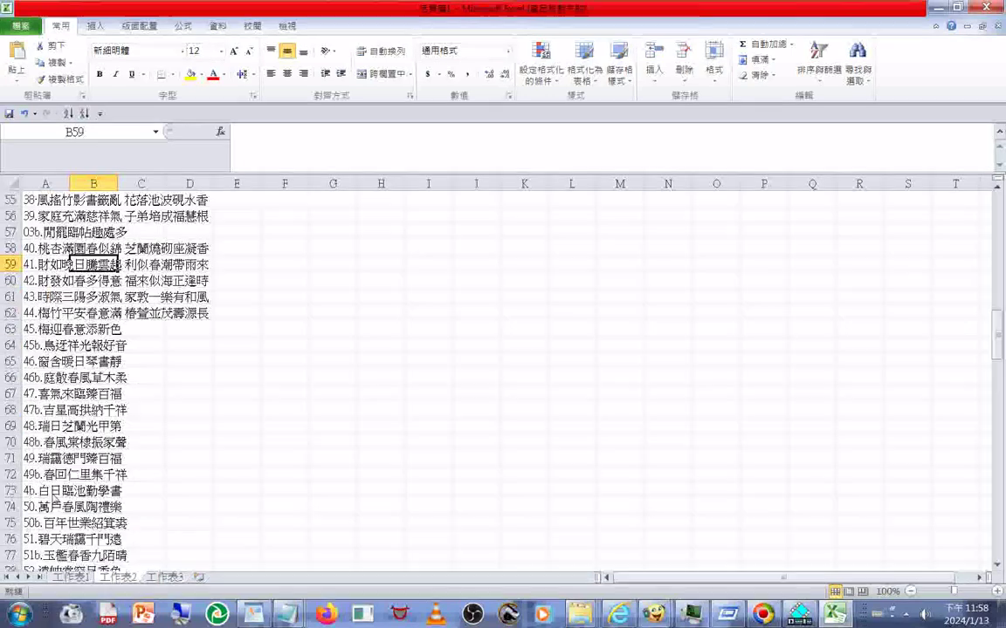
pyautogui.doubleClick(30, 494)
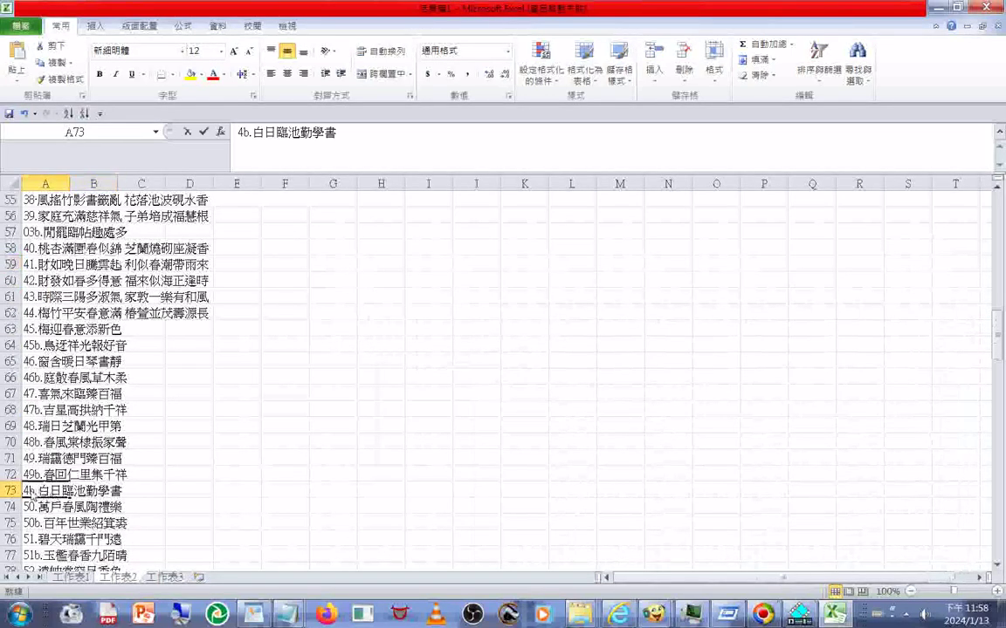
pyautogui.write('0')
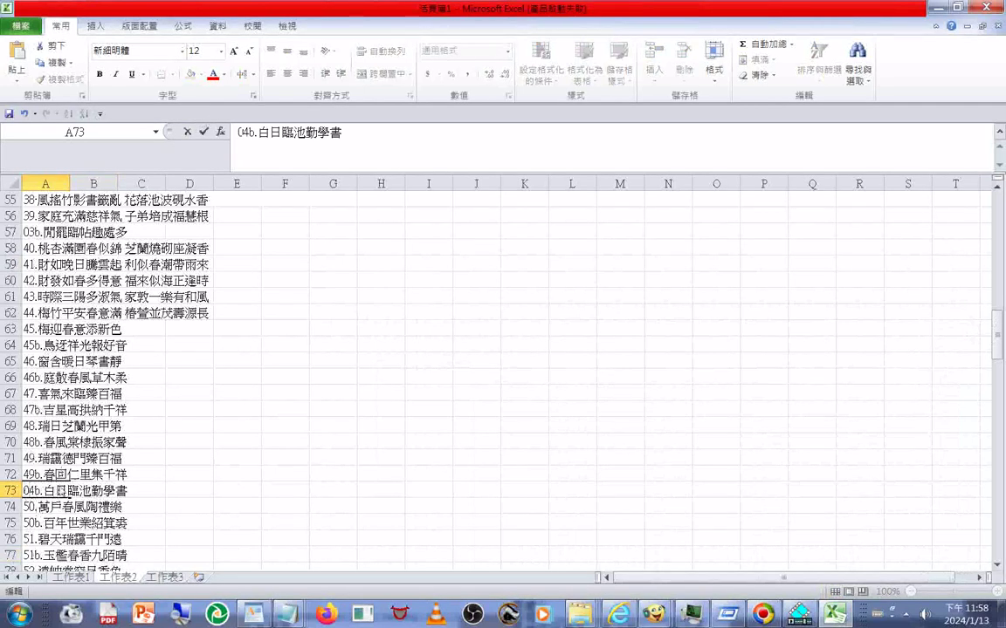
# Zero-pad the number of the out-of-order couplet in cell A86 so that it reads 05b
pyautogui.scroll(-1, 55, 441)
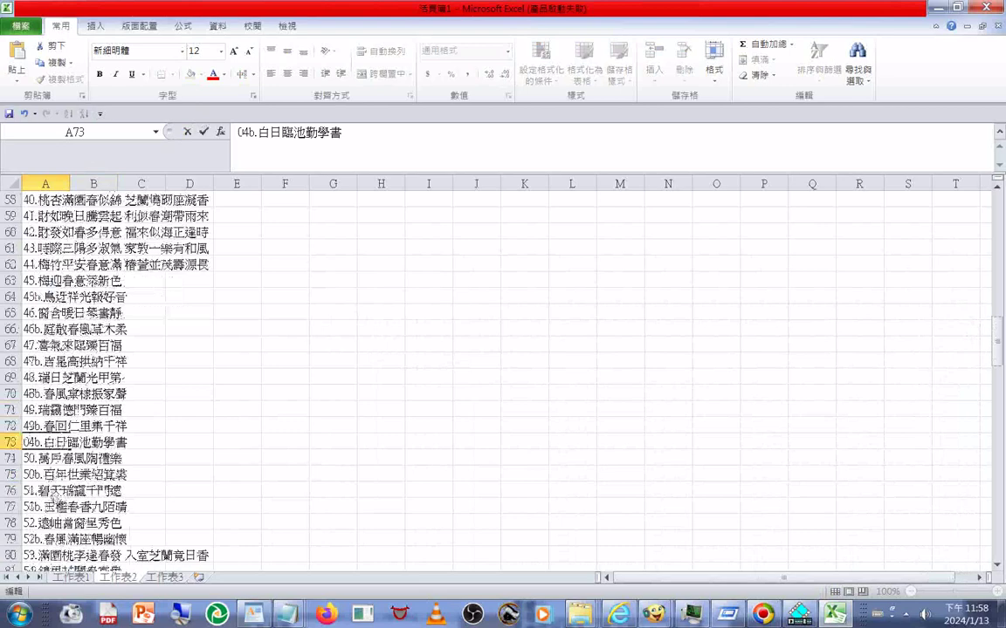
pyautogui.scroll(-1, 54, 501)
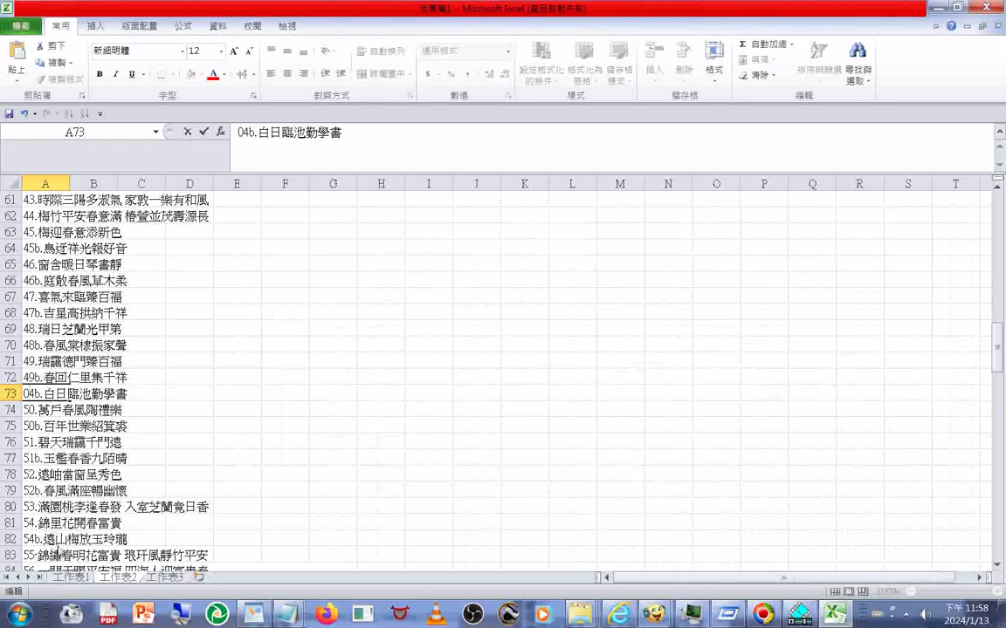
pyautogui.scroll(-1, 54, 502)
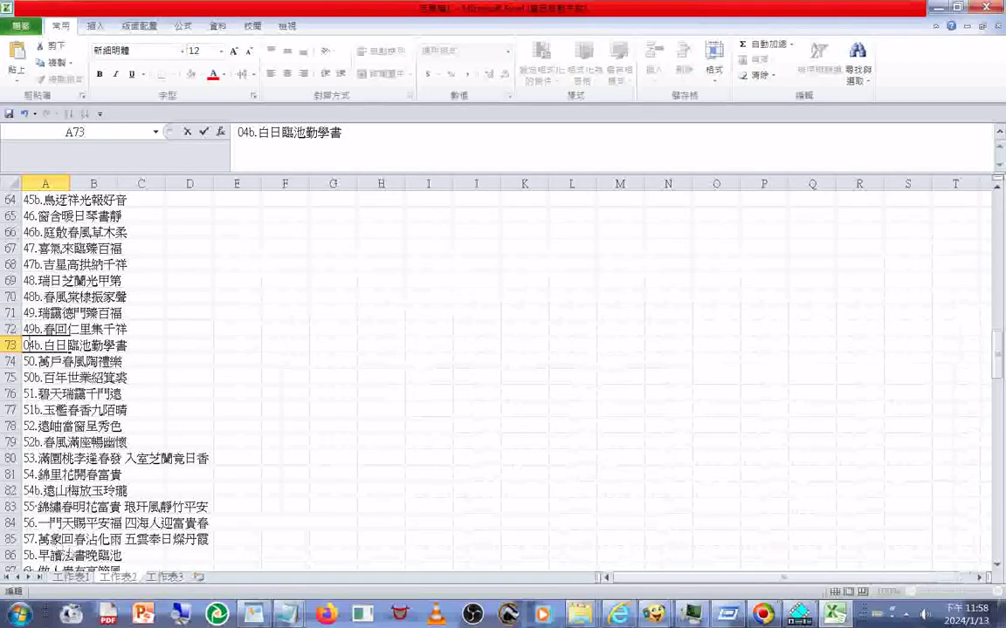
pyautogui.scroll(-1, 52, 523)
pyautogui.doubleClick(35, 506)
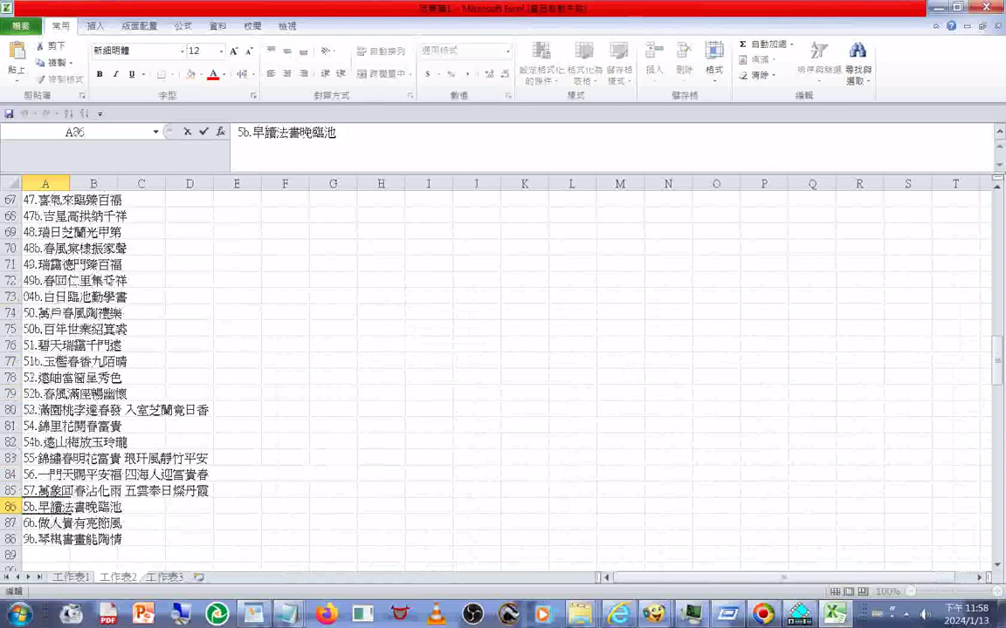
pyautogui.write('0')
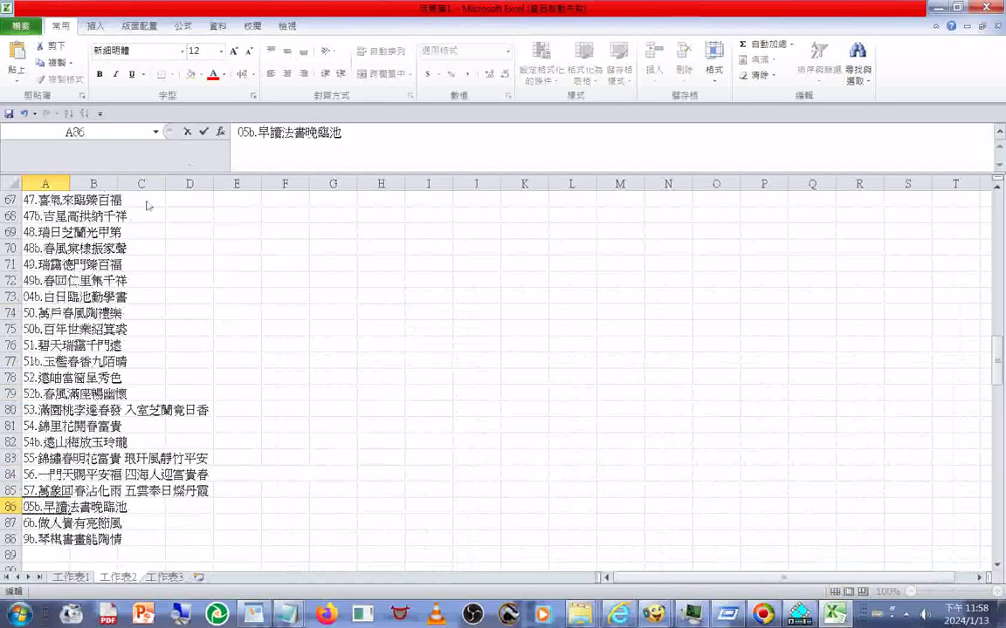
# Zero-pad the last two couplet numbers so that A87 reads 06b and A88 reads 09b
pyautogui.doubleClick(26, 523)
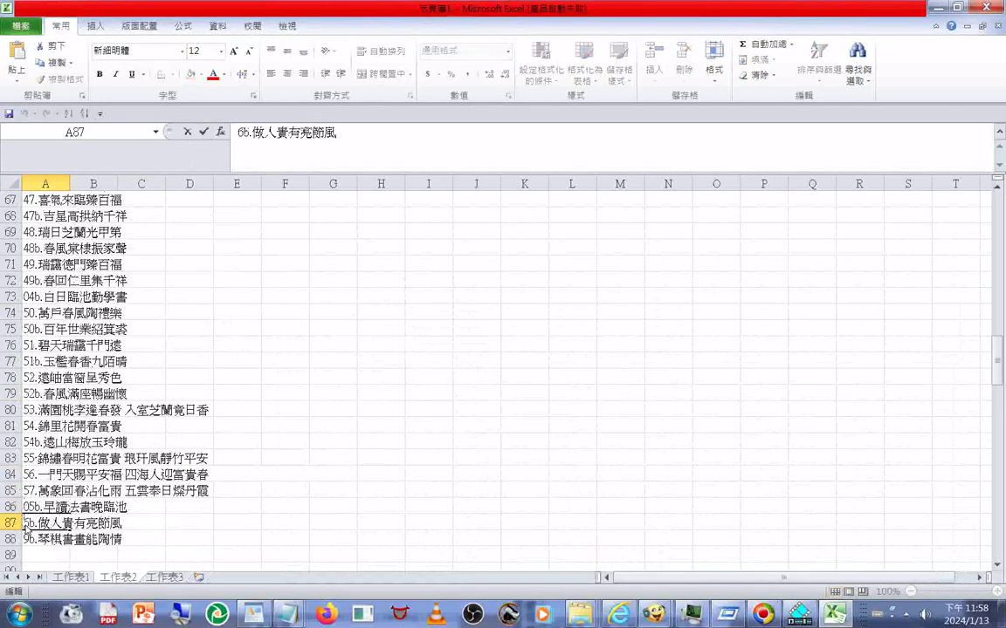
pyautogui.write('0')
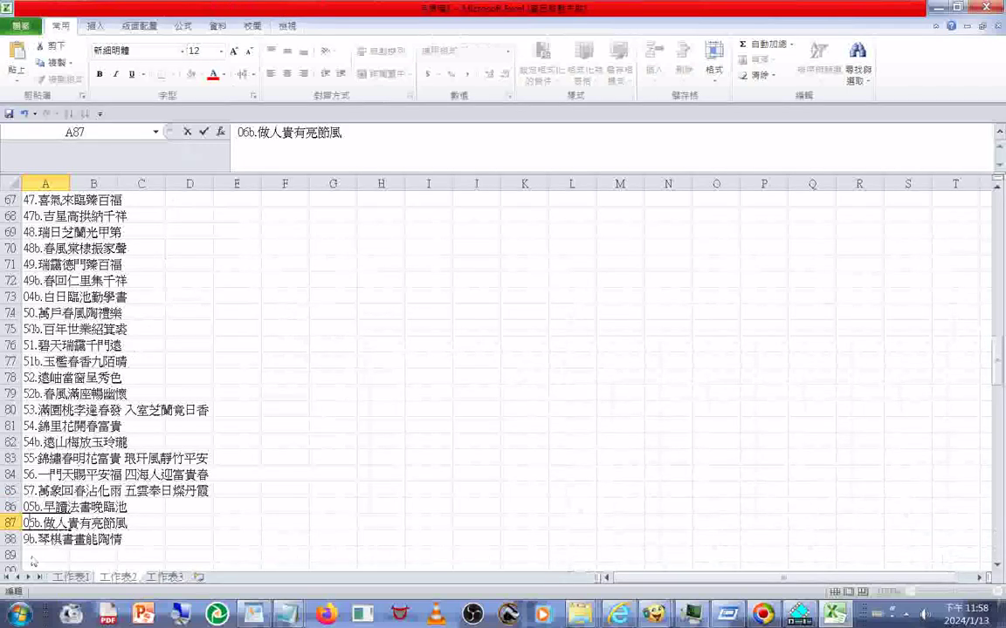
pyautogui.doubleClick(27, 541)
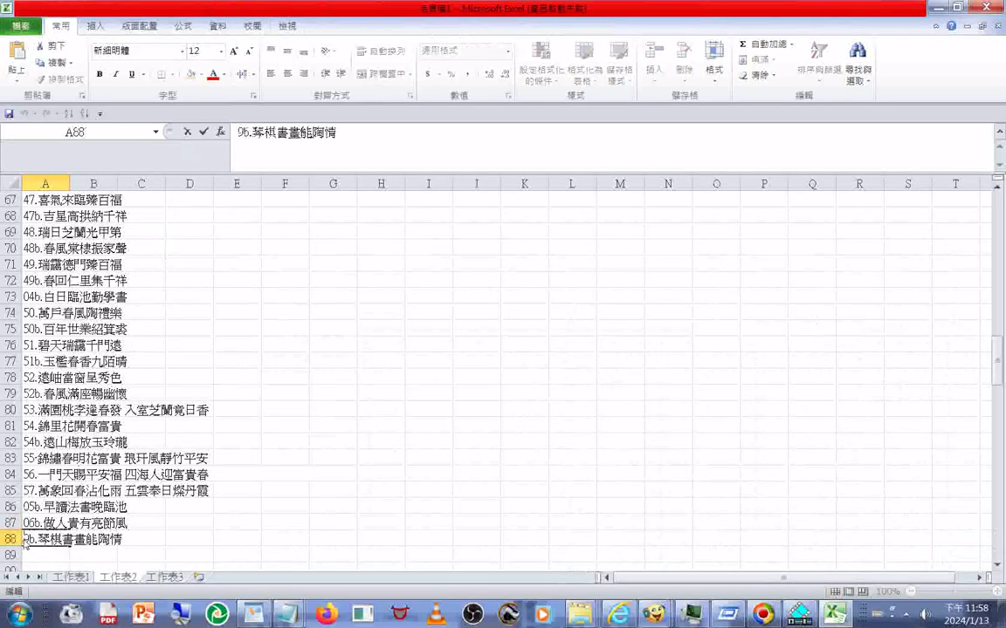
pyautogui.write('0')
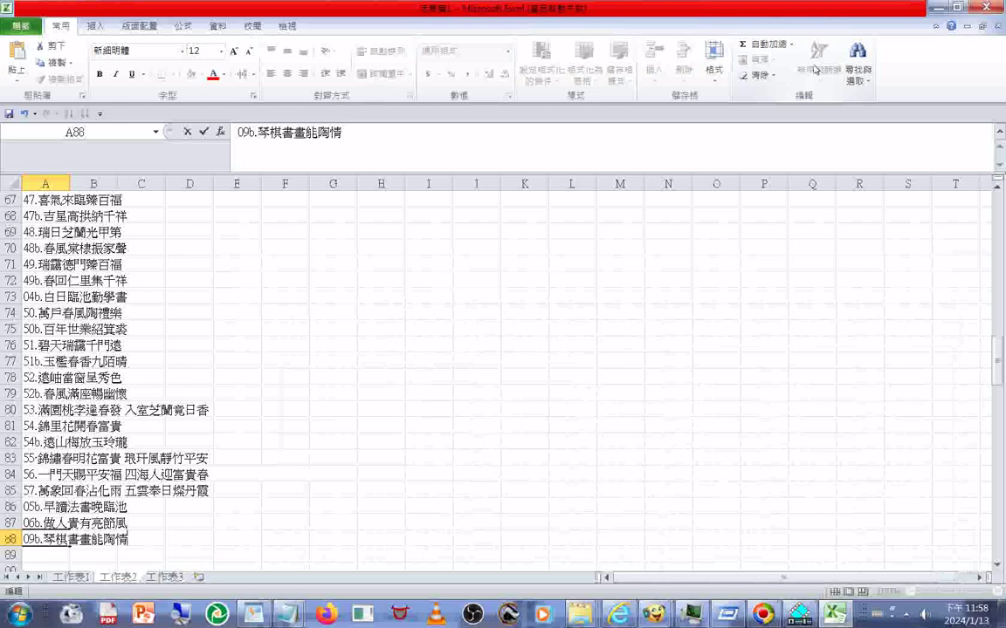
# Sort the whole of column A in ascending A to Z order
pyautogui.click(45, 184)
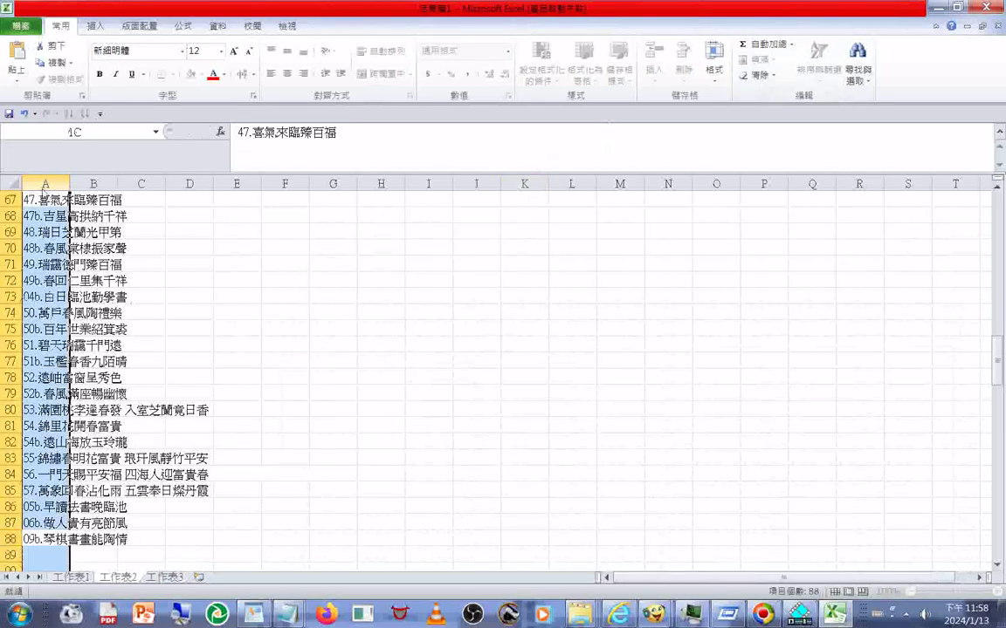
pyautogui.click(825, 79)
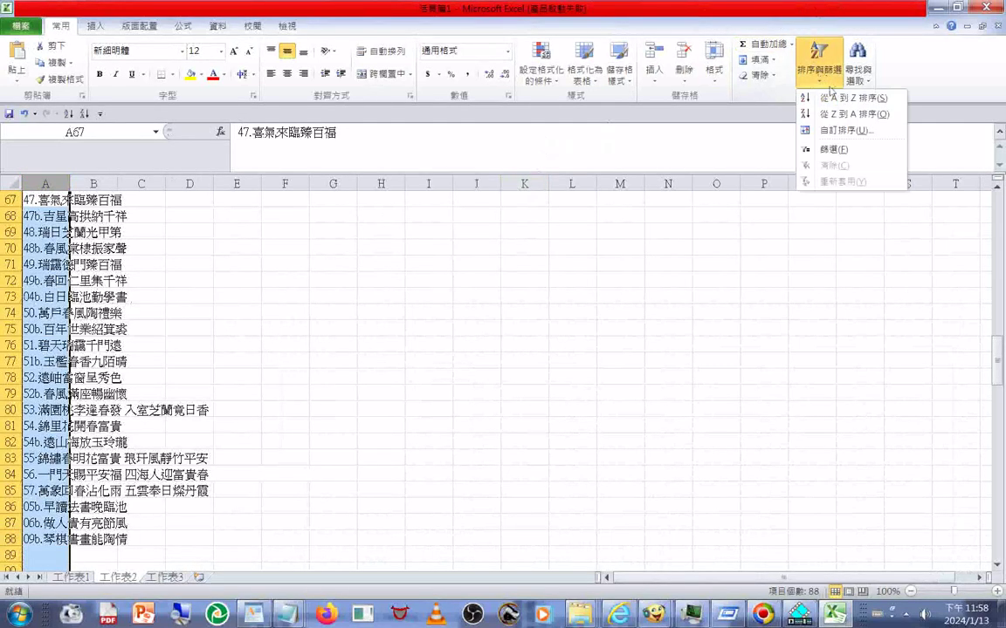
pyautogui.click(841, 99)
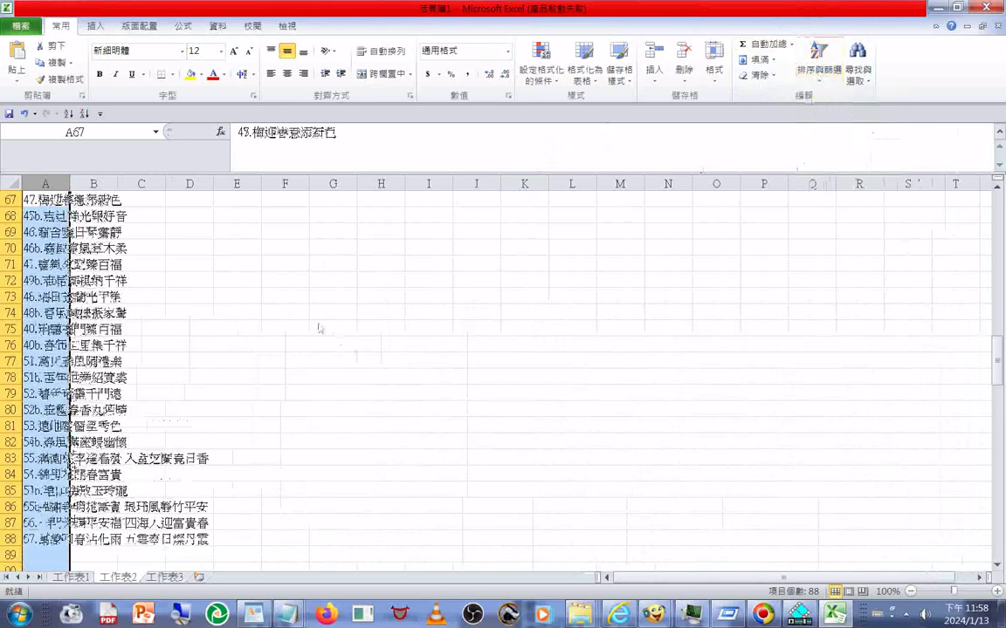
pyautogui.scroll(-2, 277, 326)
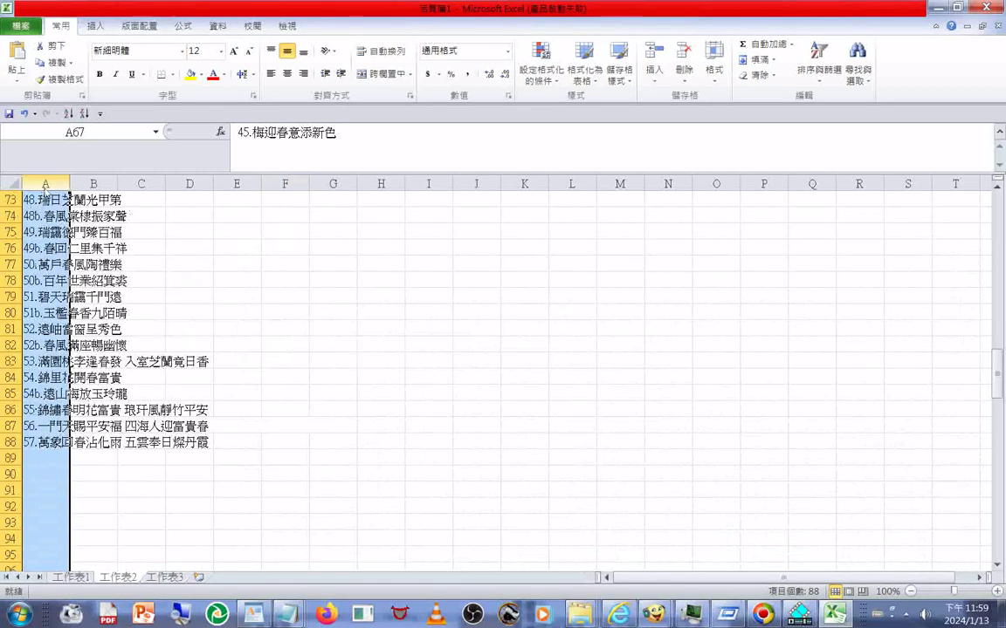
# Copy the whole sorted column A
pyautogui.rightClick(45, 185)
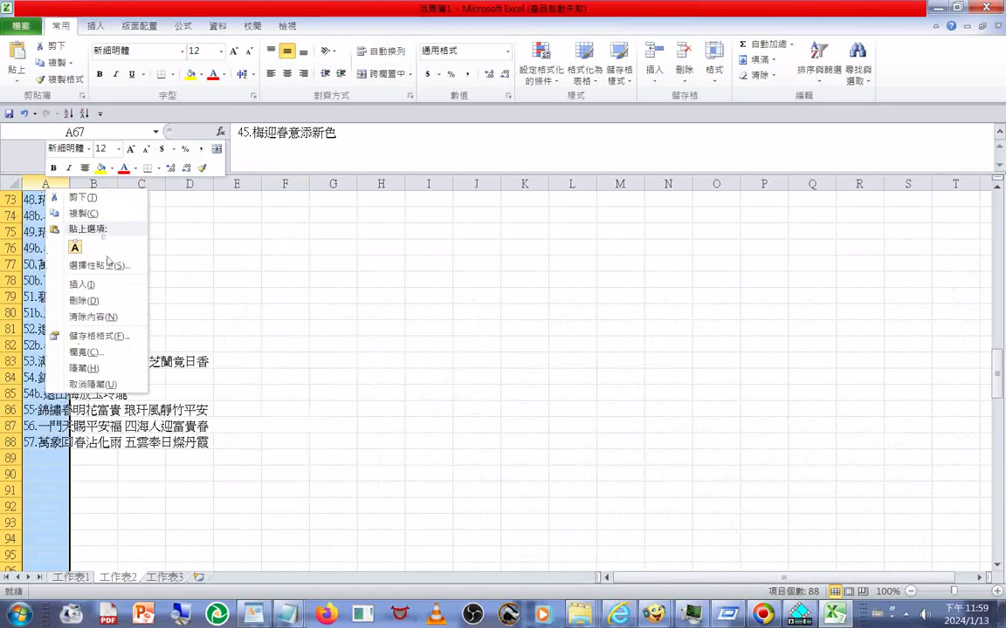
pyautogui.click(90, 216)
pyautogui.scroll(6, 90, 216)
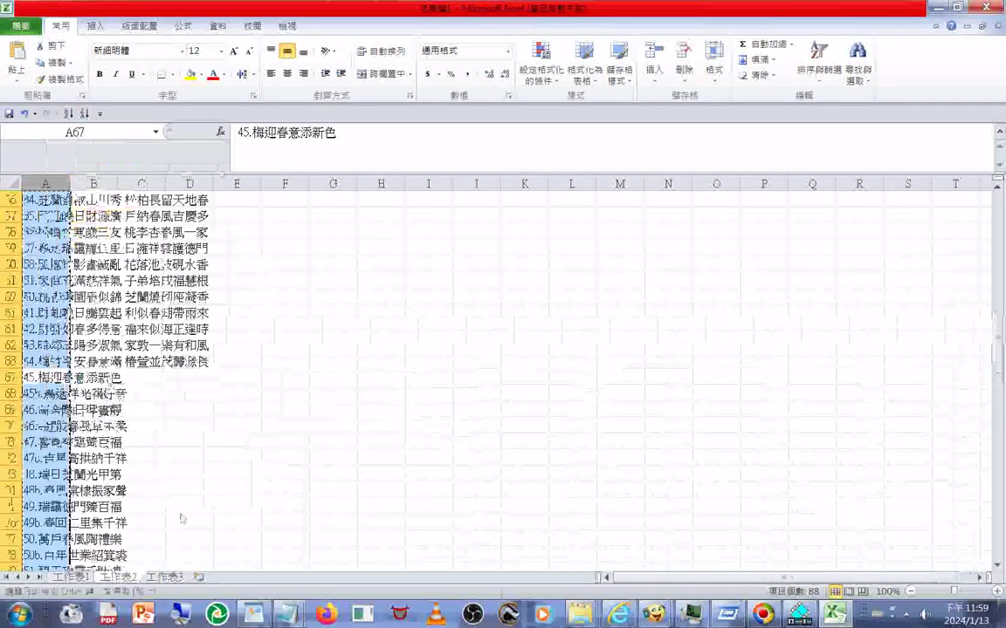
# Switch to the untitled Notepad document holding the old couplet list and replace its selected text with the copied column
pyautogui.moveTo(287, 618)
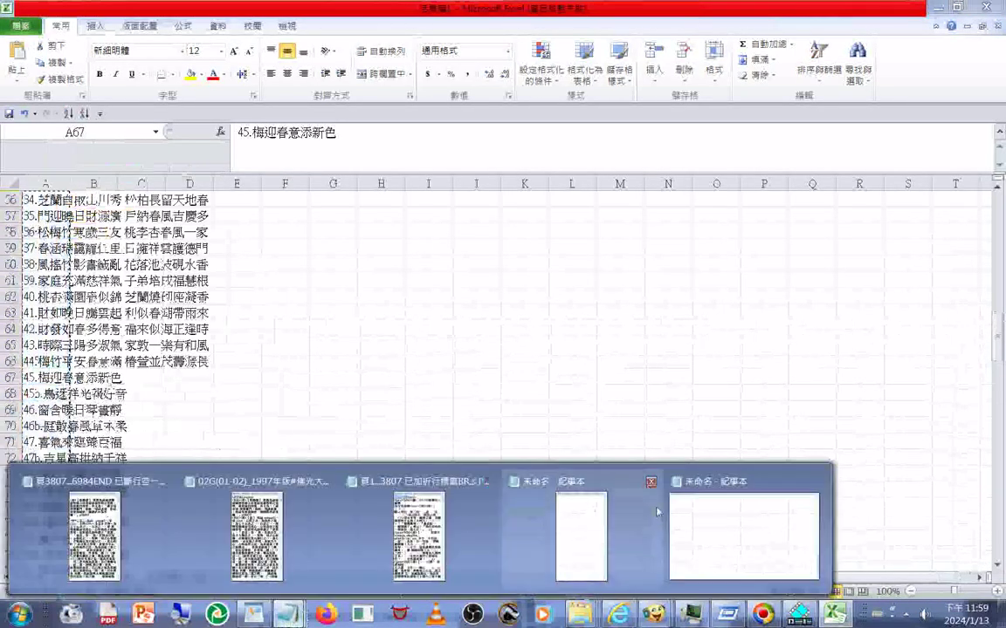
pyautogui.click(716, 528)
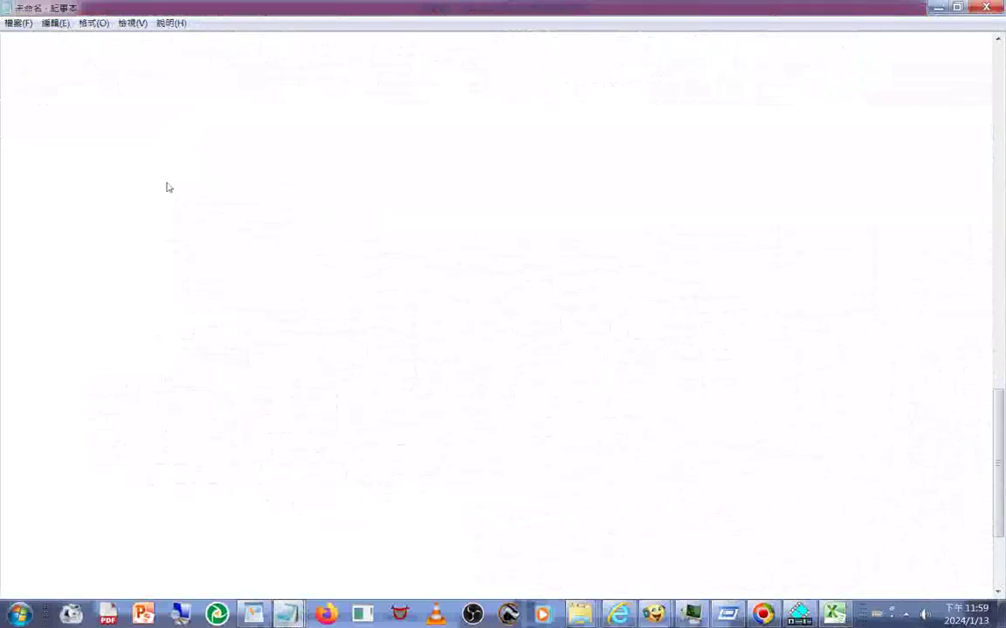
pyautogui.rightClick(87, 160)
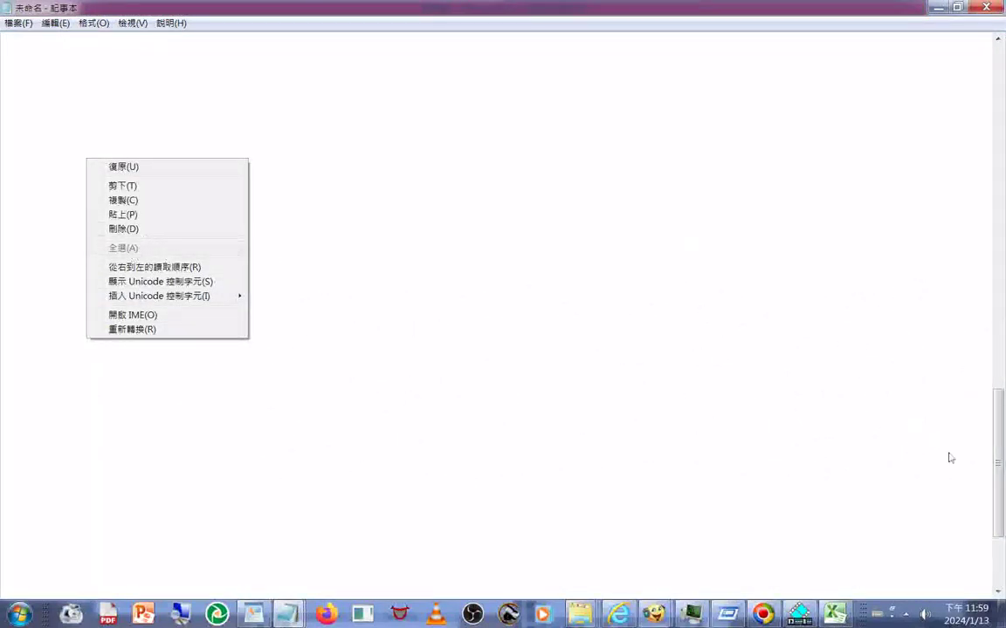
pyautogui.moveTo(1003, 502); pyautogui.dragTo(996, 328)
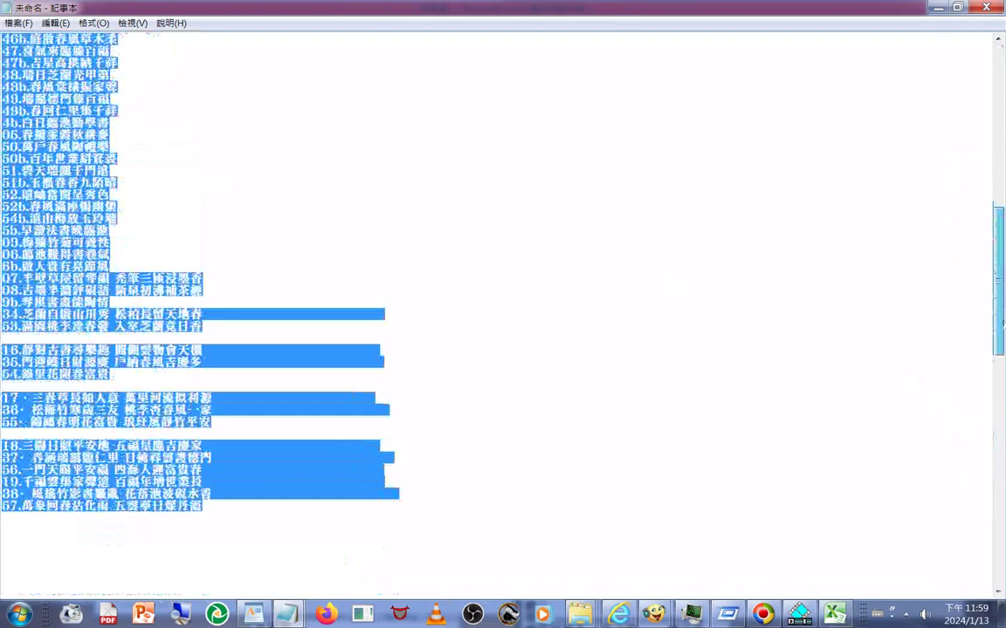
pyautogui.scroll(1, 371, 505)
pyautogui.rightClick(61, 326)
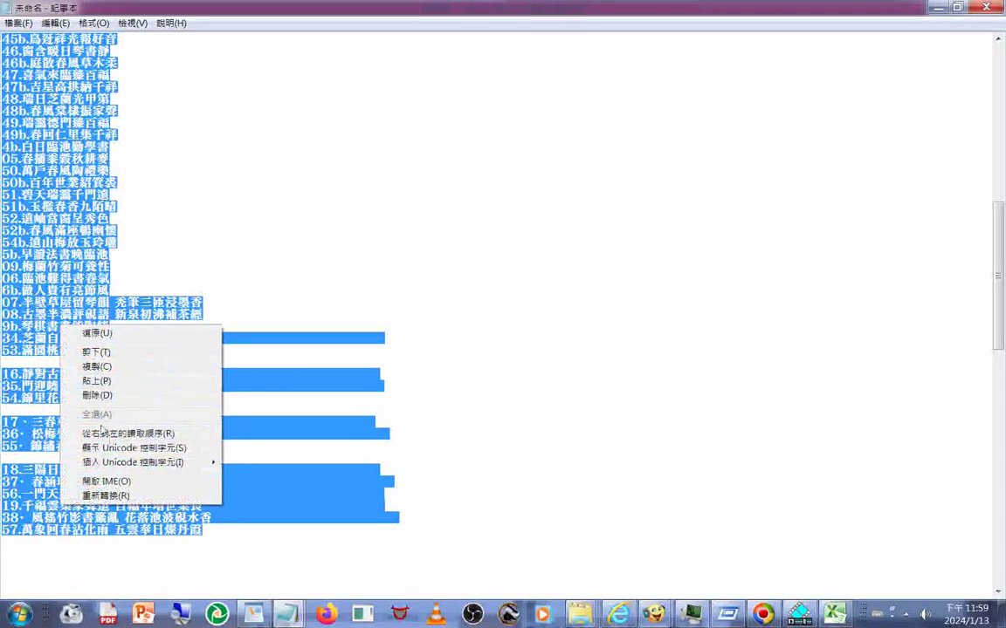
pyautogui.click(98, 381)
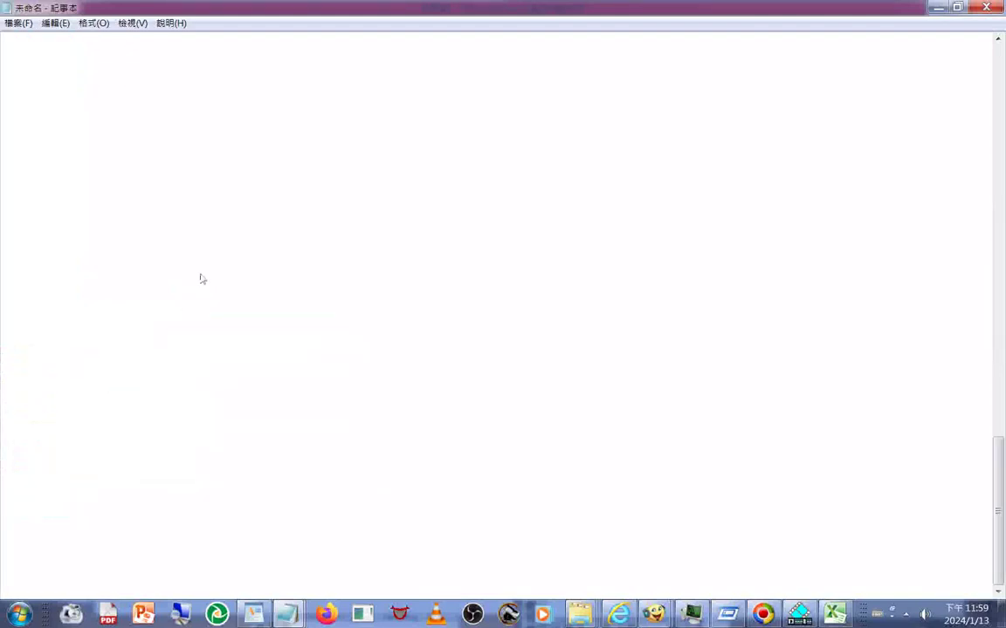
# Examine the pasted list in Notepad against the sorted column in Excel, checking the order and the separators after the numbers
pyautogui.scroll(7, 205, 227)
pyautogui.scroll(10, 259, 349)
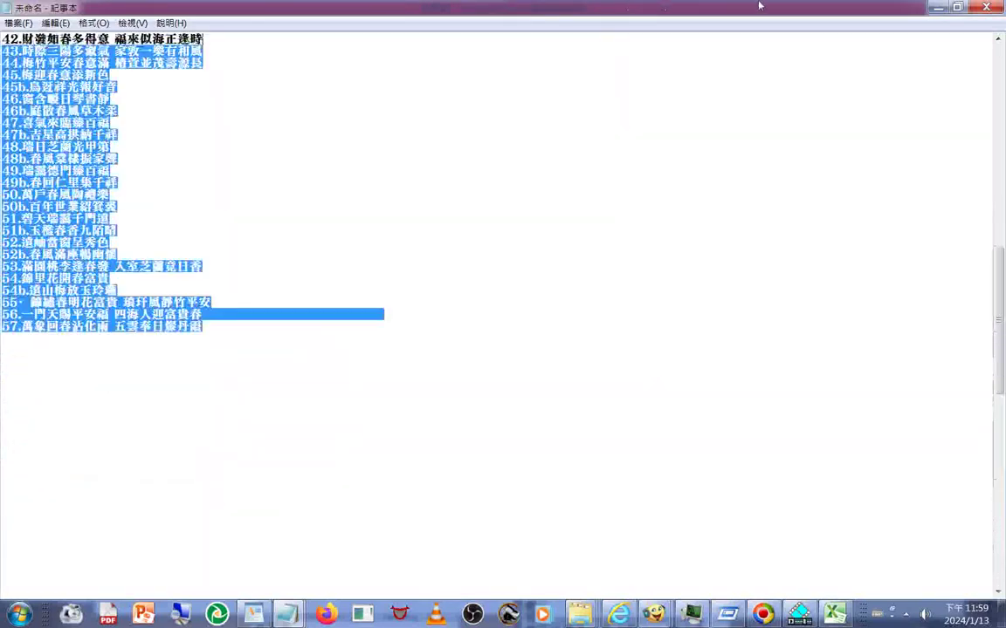
pyautogui.click(270, 385)
pyautogui.scroll(-7, 270, 385)
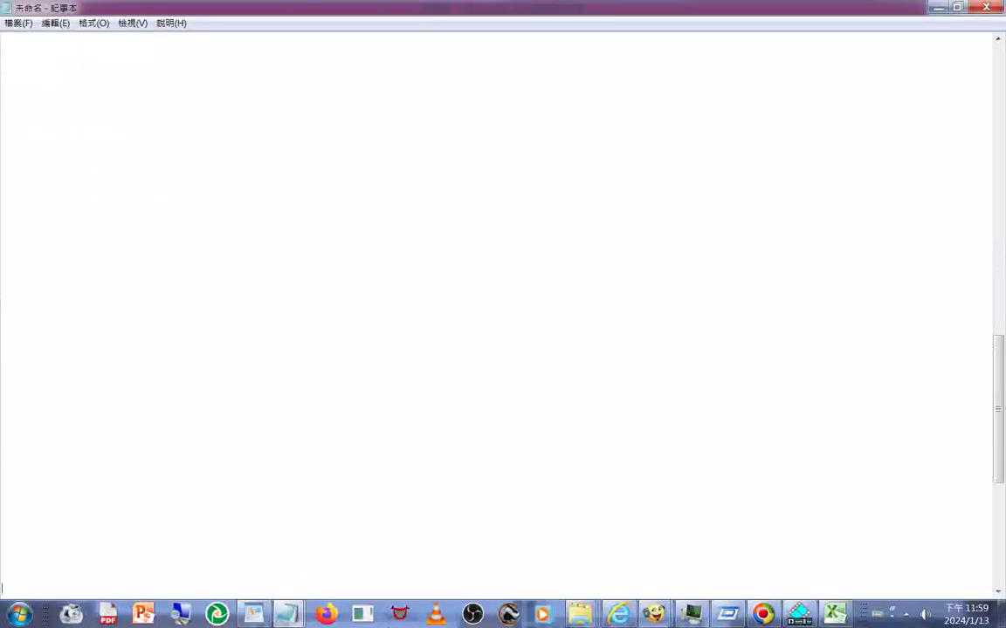
pyautogui.scroll(-7, 294, 101)
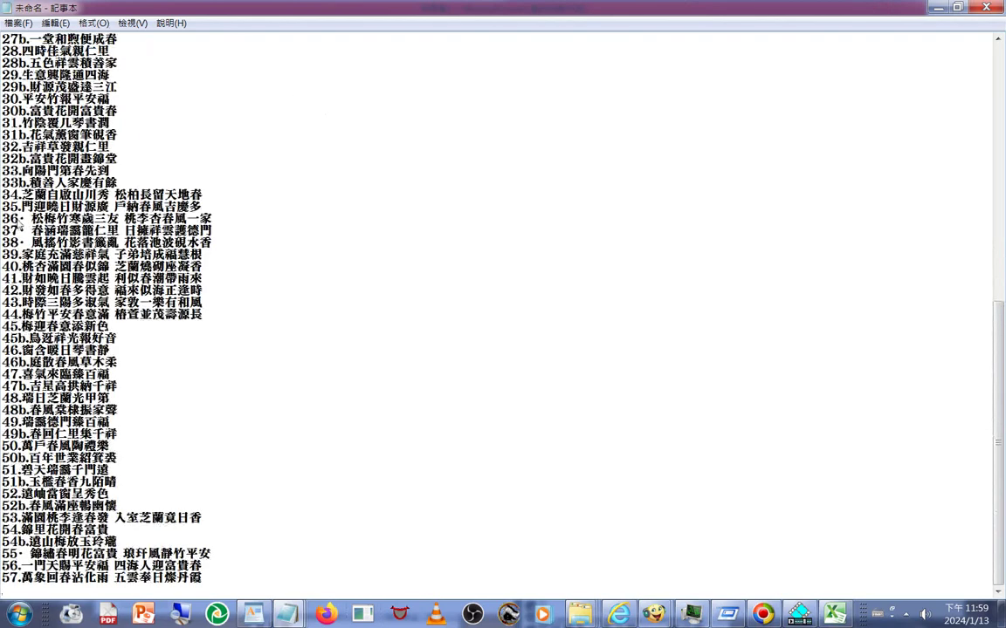
pyautogui.moveTo(19, 219); pyautogui.dragTo(31, 229)
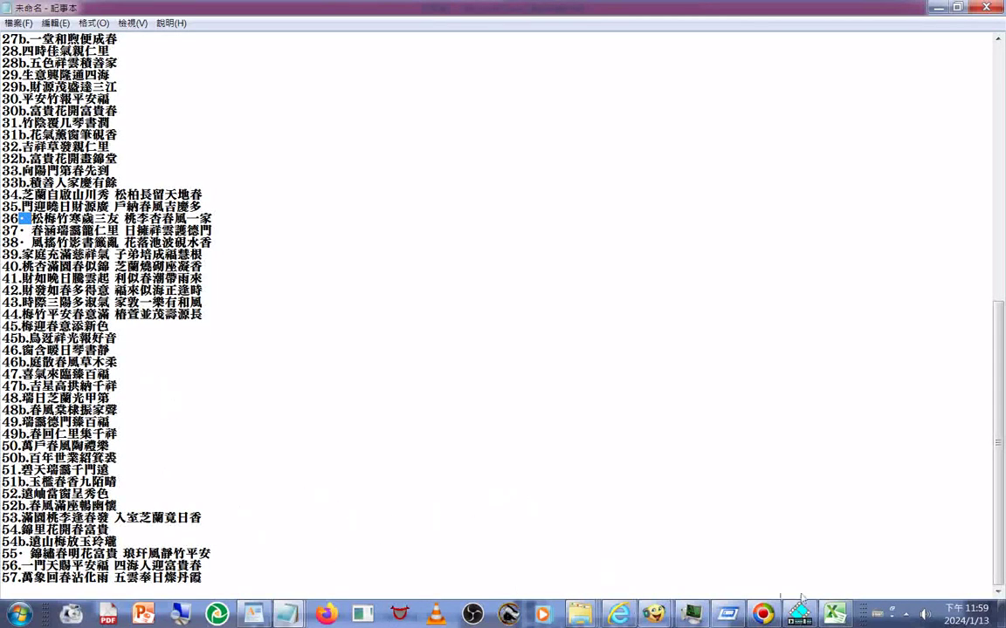
pyautogui.click(832, 616)
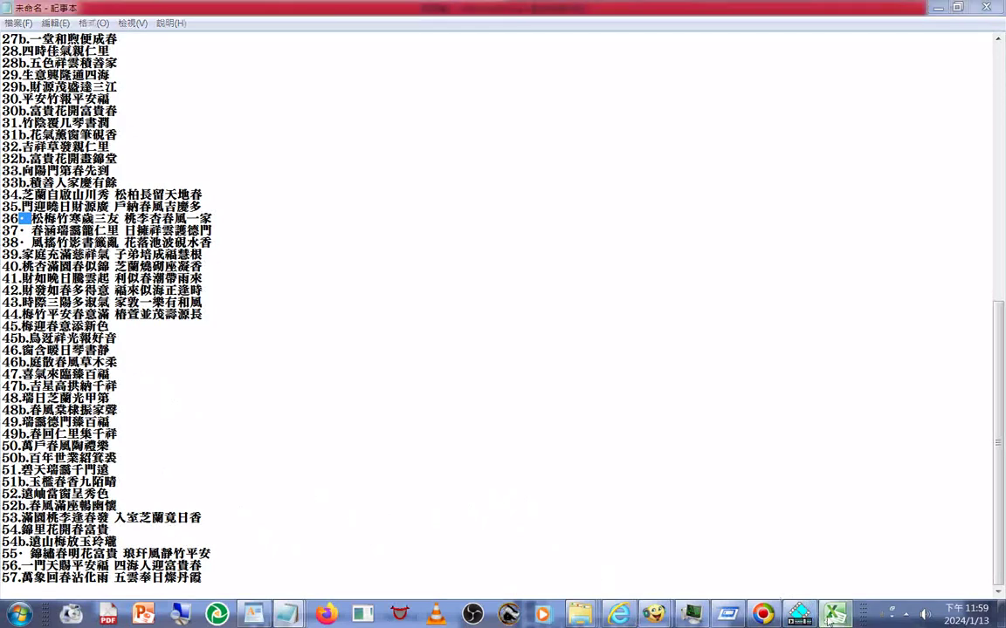
pyautogui.scroll(-3, 218, 336)
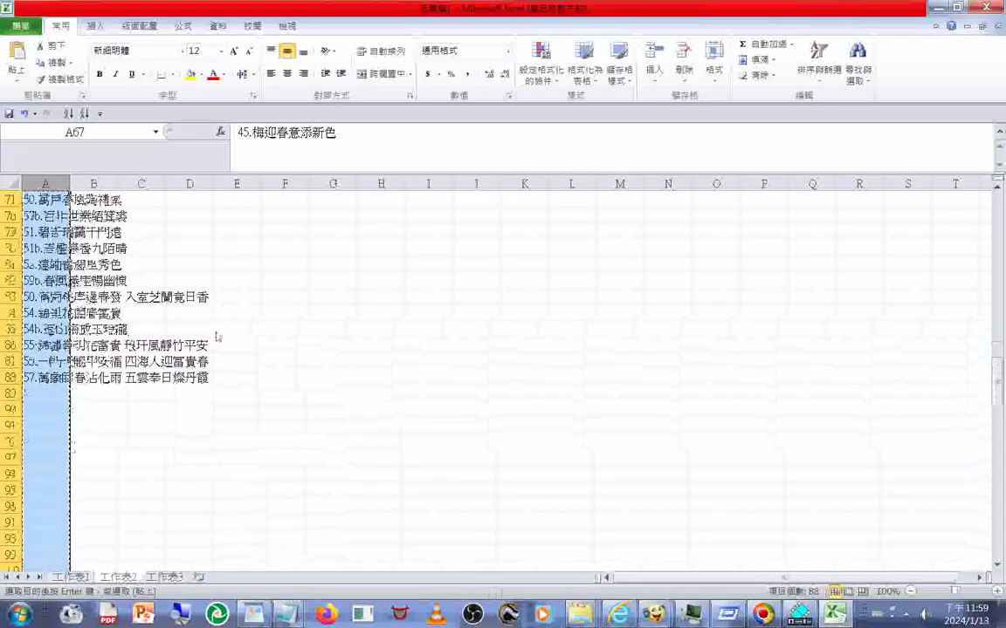
pyautogui.scroll(4, 217, 337)
pyautogui.scroll(6, 214, 330)
pyautogui.scroll(10, 213, 322)
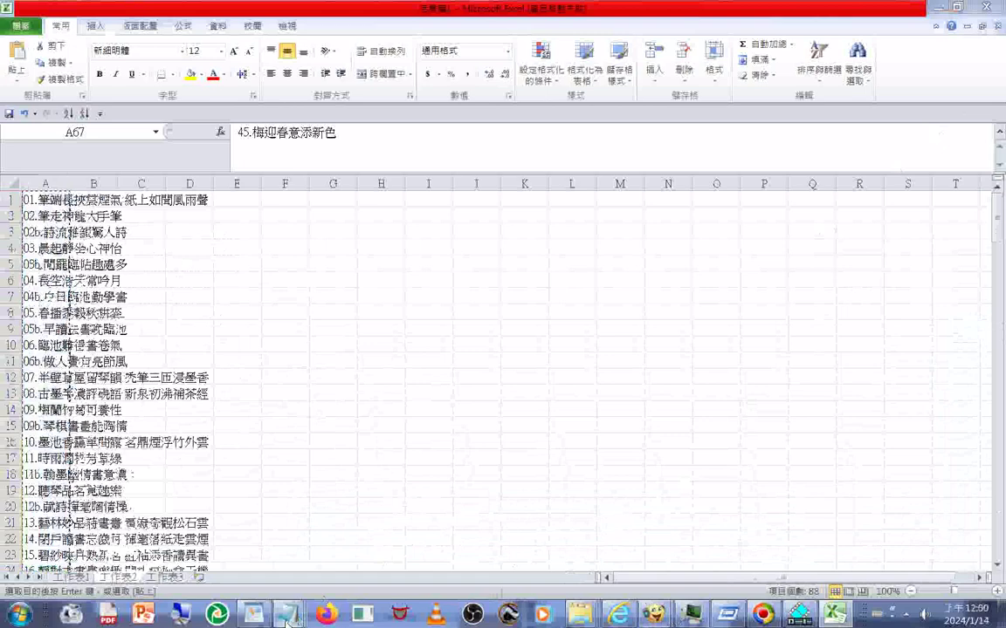
pyautogui.click(289, 616)
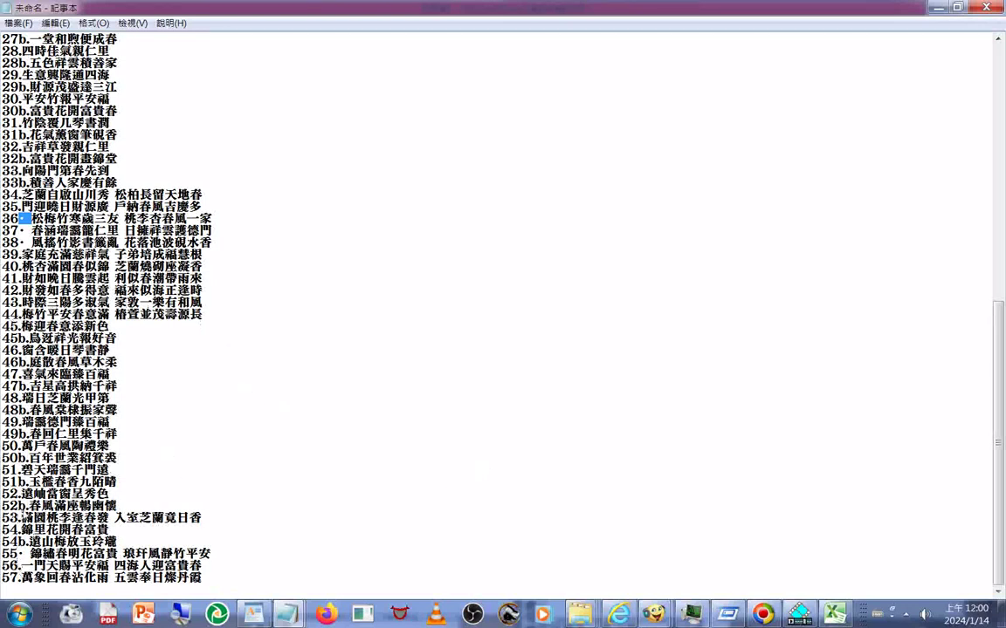
# Copy the period after number 52 and paste it over the dot and space after number 36
pyautogui.click(27, 518)
pyautogui.rightClick(19, 493)
pyautogui.press('Escape')
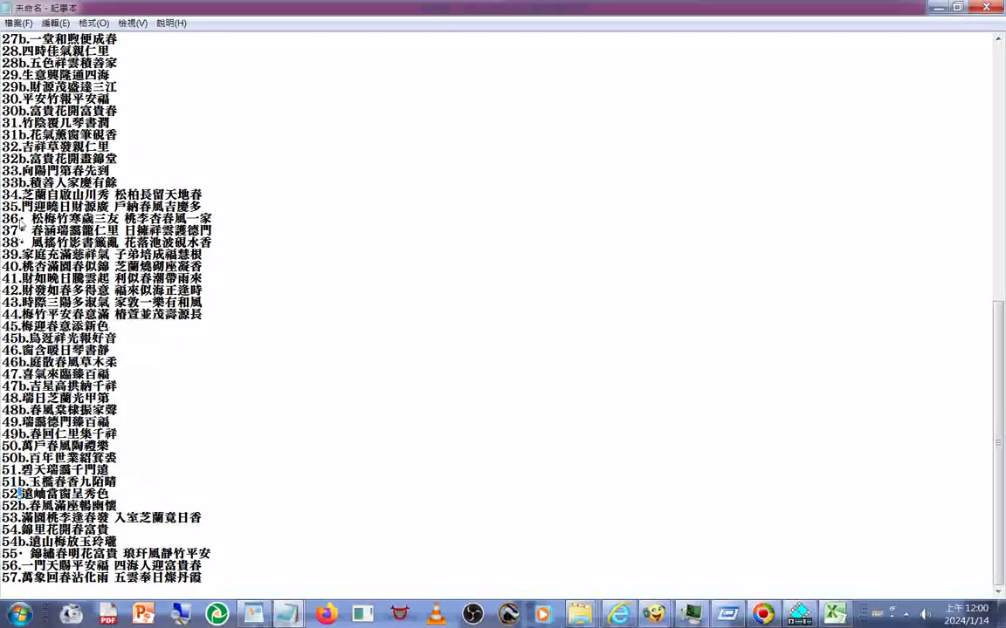
pyautogui.moveTo(20, 218); pyautogui.dragTo(32, 231)
pyautogui.rightClick(22, 222)
pyautogui.click(51, 278)
# Replace the dot and space after numbers 37 and 38 with the copied period
pyautogui.rightClick(25, 232)
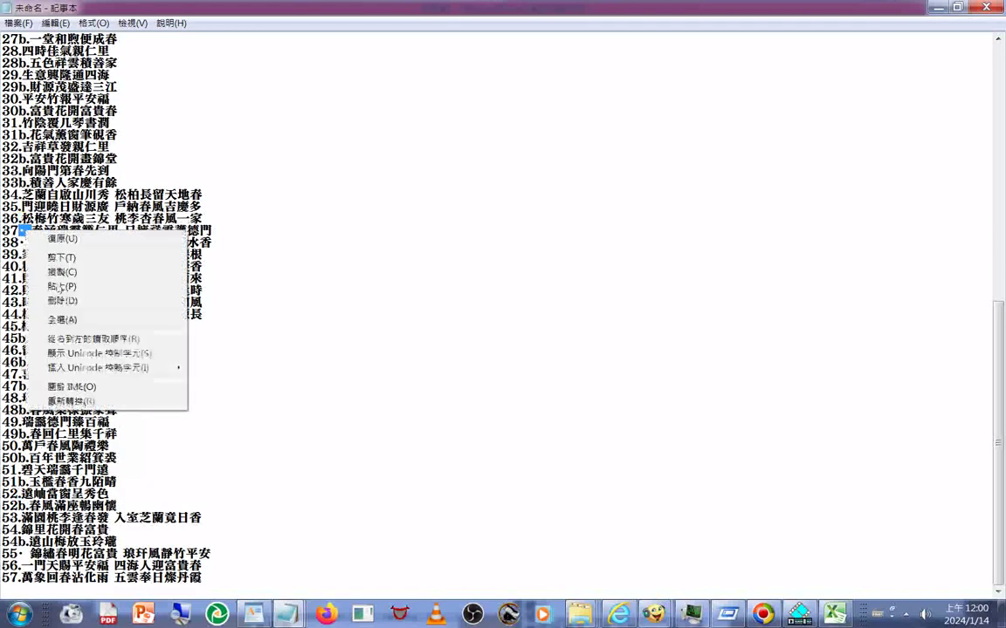
pyautogui.click(51, 288)
pyautogui.moveTo(19, 243); pyautogui.dragTo(32, 243)
pyautogui.rightClick(31, 244)
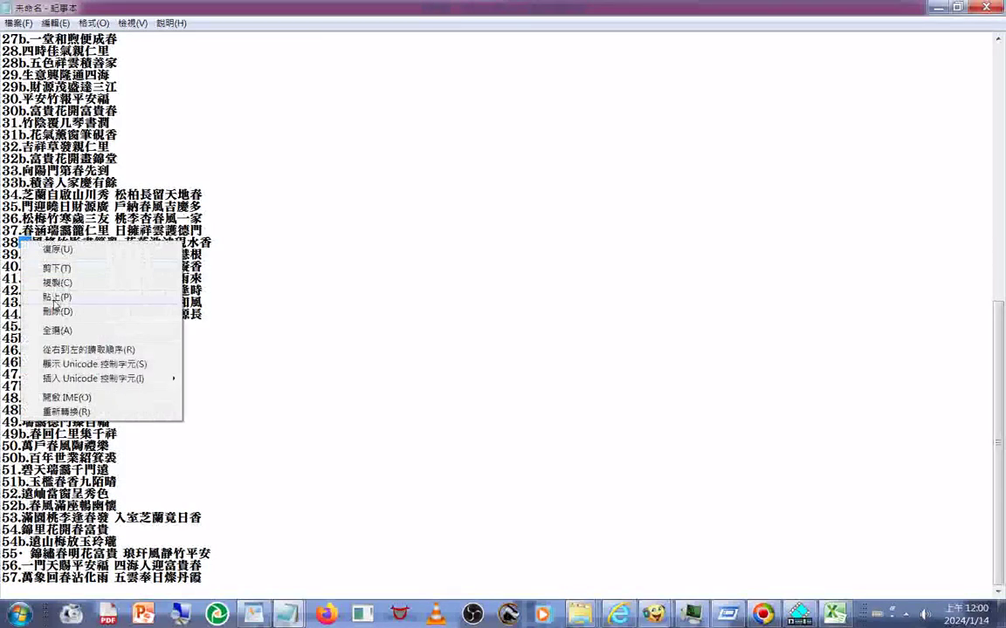
pyautogui.click(54, 298)
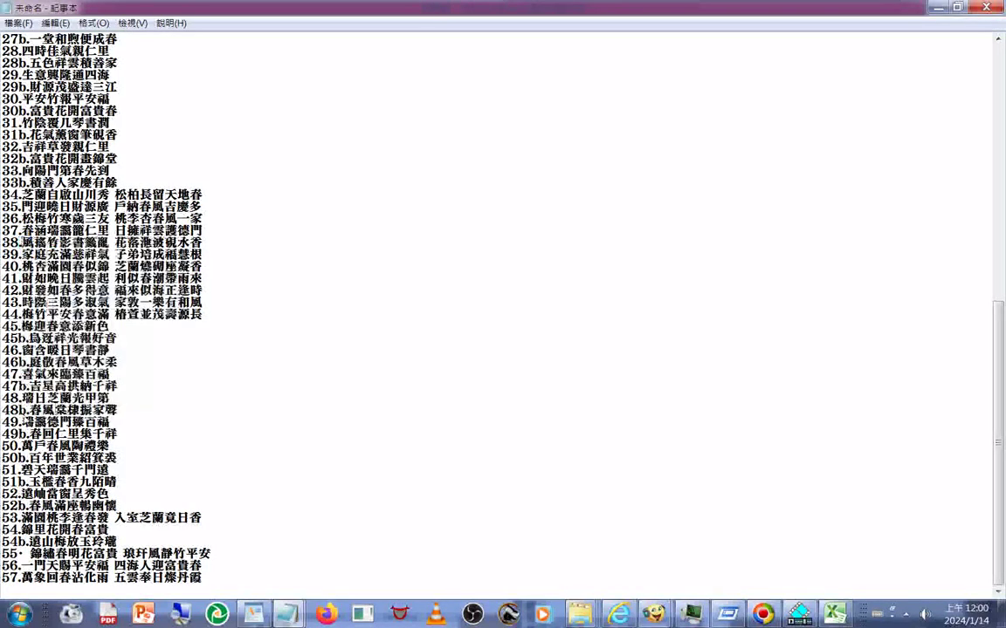
# Replace the dot and space after number 55 with the copied period
pyautogui.moveTo(19, 553); pyautogui.dragTo(31, 554)
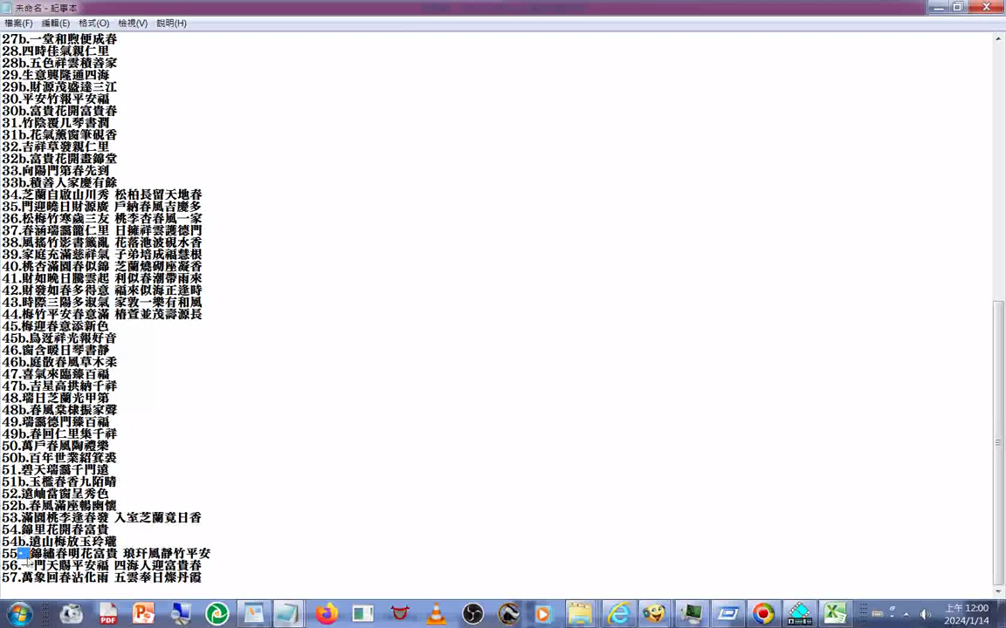
pyautogui.rightClick(27, 559)
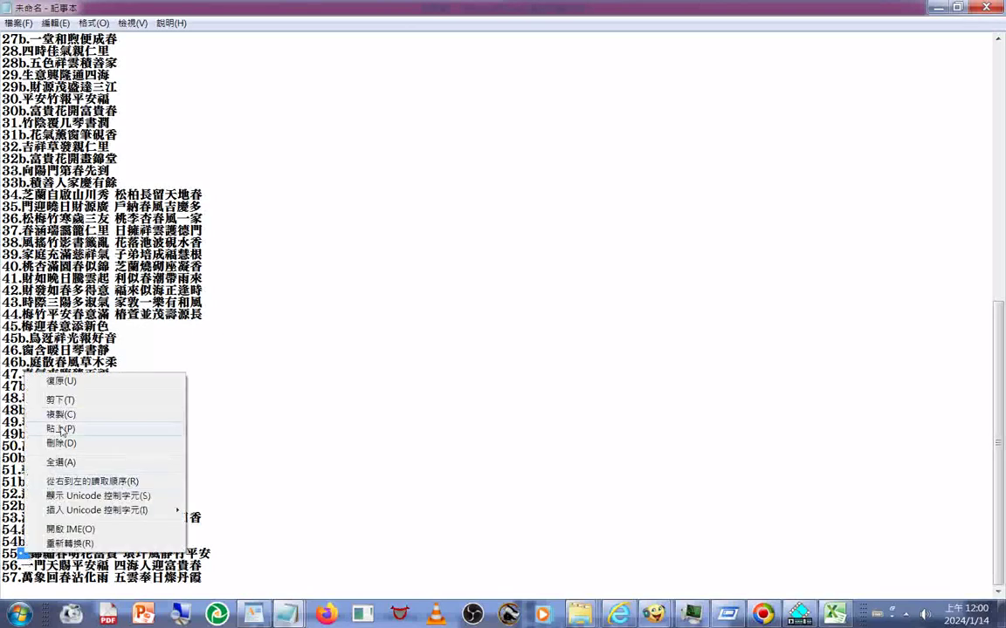